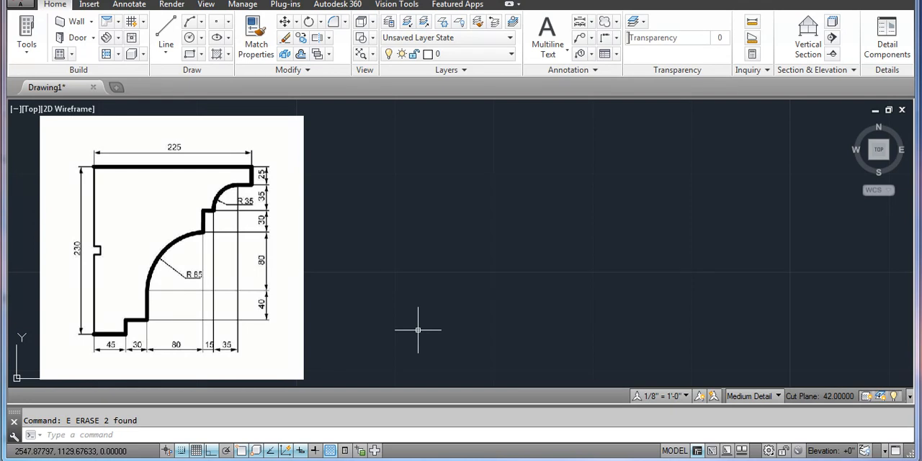
# Create two new layers in the layer manager, keeping their default names
pyautogui.write('layer')
pyautogui.press('Return')
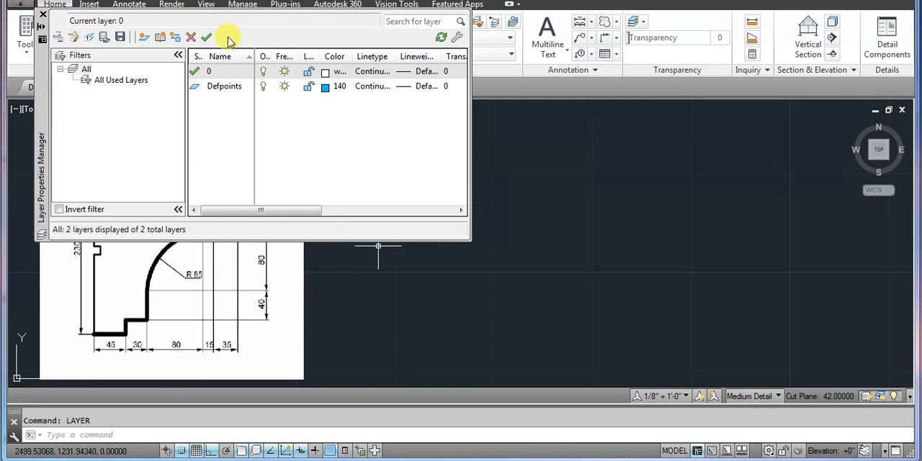
pyautogui.click(144, 38)
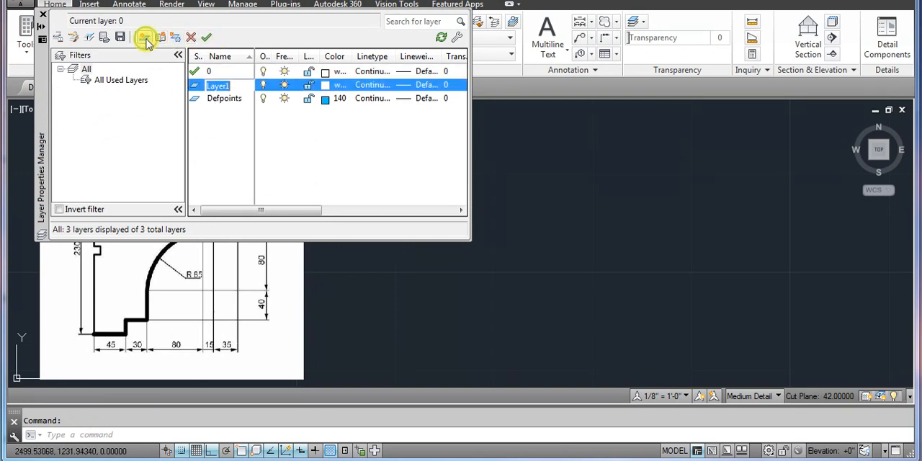
pyautogui.click(145, 39)
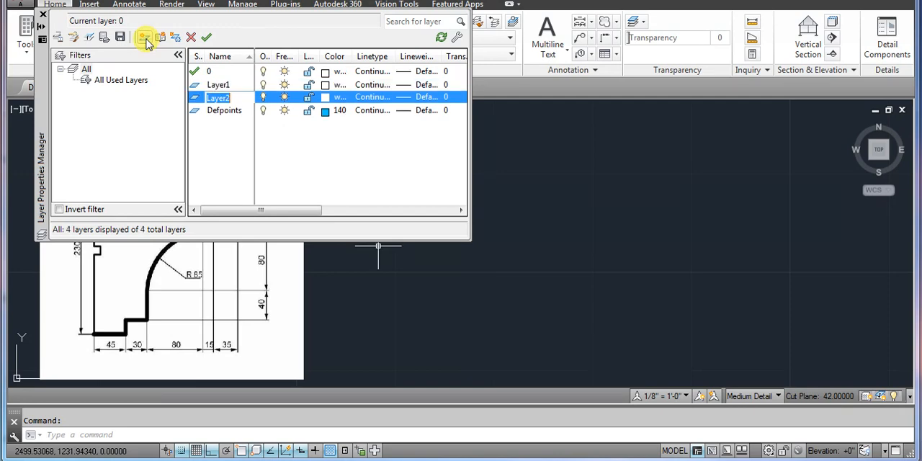
# Set the color of Layer2 to index color 30 and close the layer manager
pyautogui.click(325, 86)
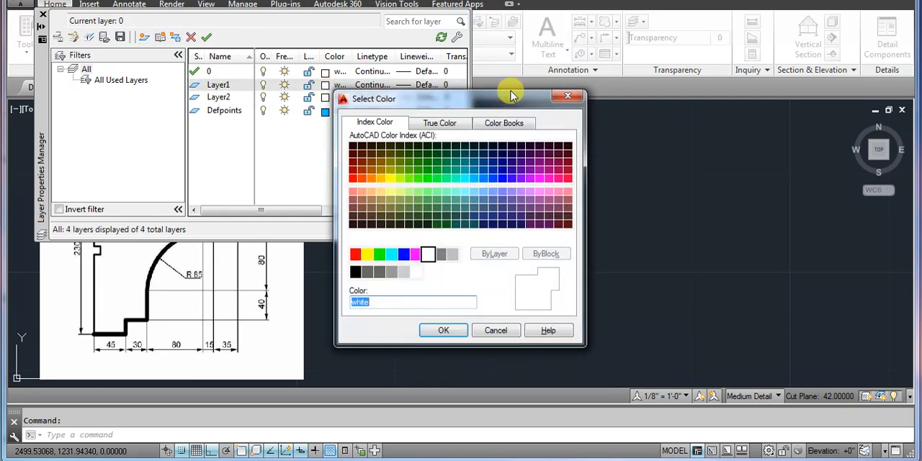
pyautogui.click(566, 97)
pyautogui.click(325, 98)
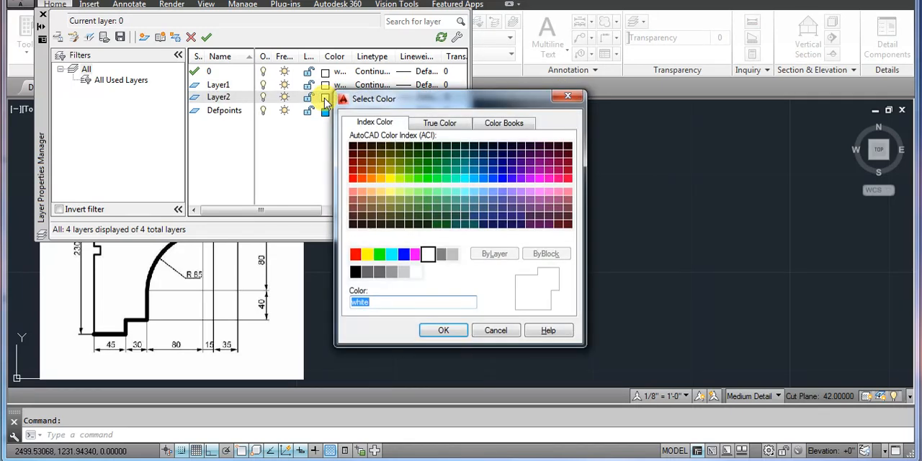
pyautogui.click(371, 179)
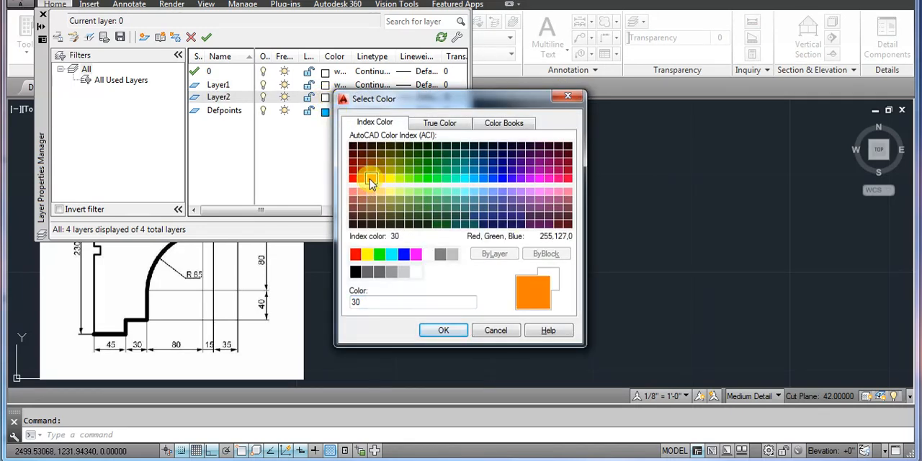
pyautogui.click(443, 330)
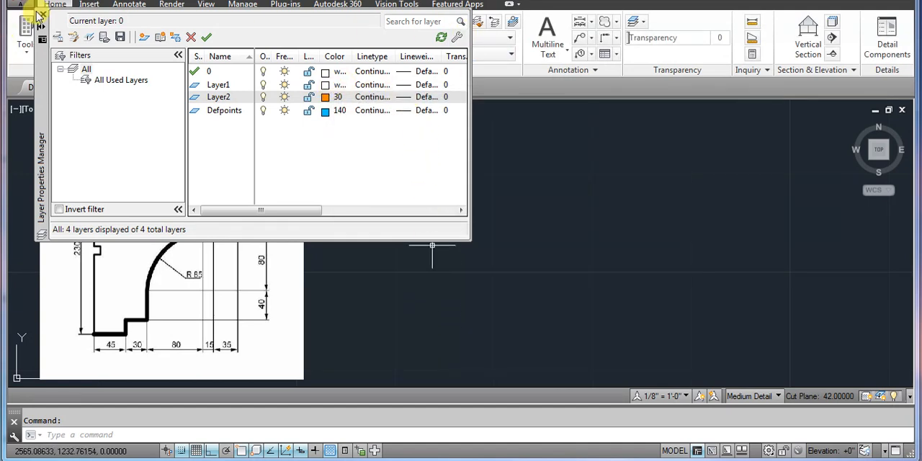
pyautogui.click(43, 14)
# Make Layer1 current and, with Ortho mode on, draw a vertical line 230 units upward beside the reference image
pyautogui.click(452, 55)
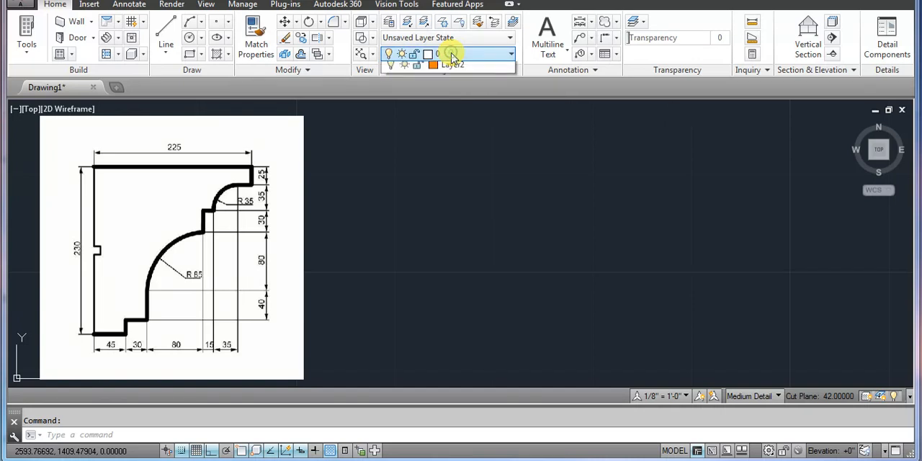
pyautogui.click(450, 102)
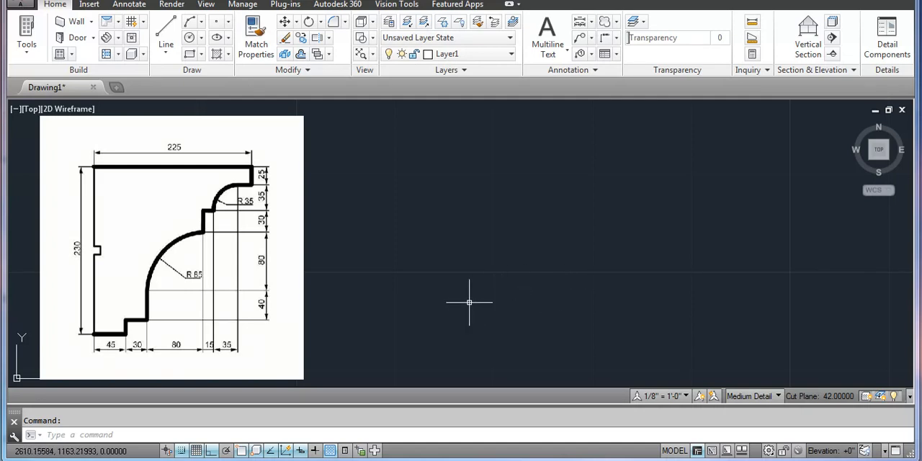
pyautogui.press('Return')
pyautogui.click(427, 345)
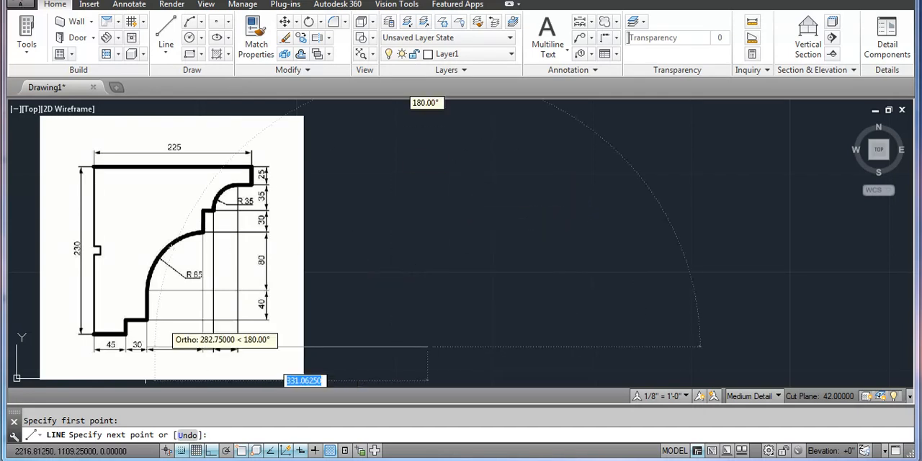
pyautogui.click(211, 451)
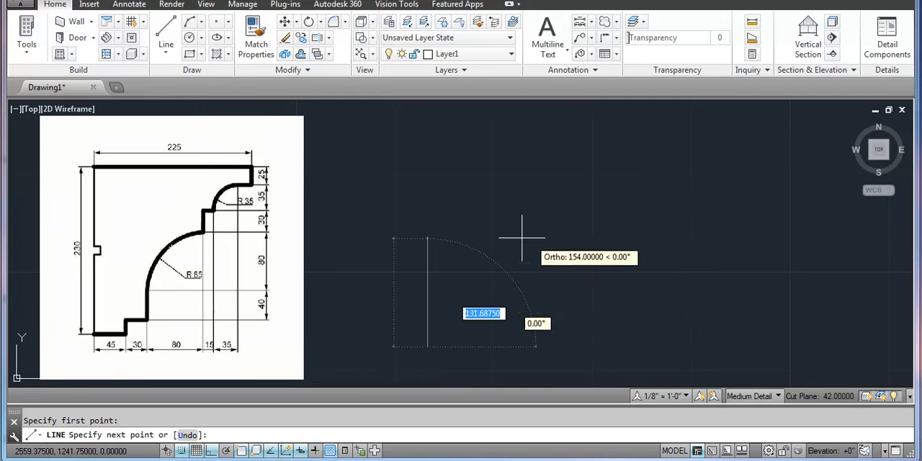
pyautogui.write('230')
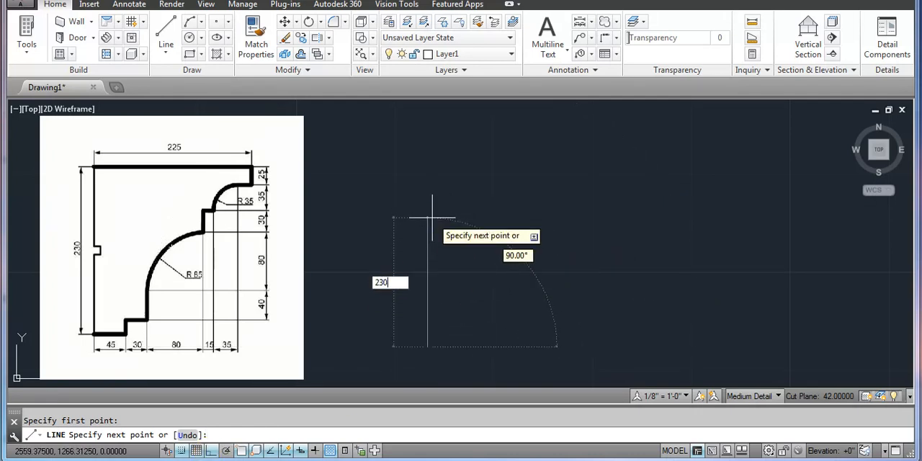
pyautogui.press('Return')
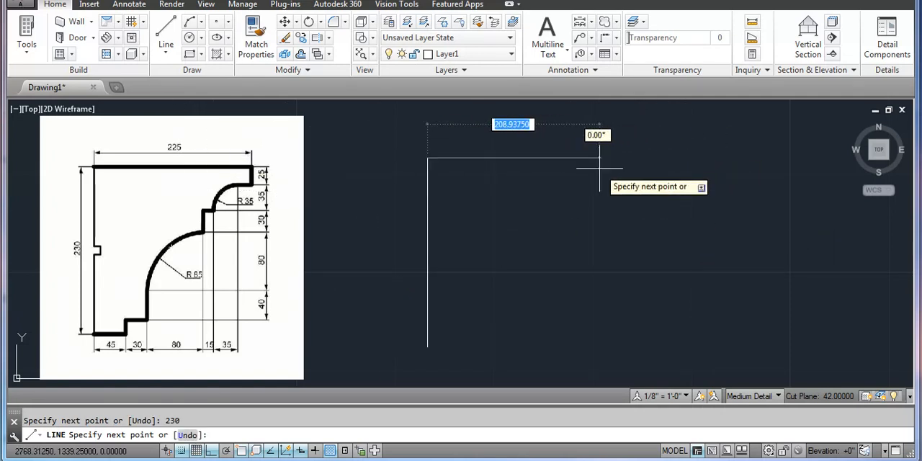
# Continue the line 225 units to the right and 25 units down to form the cornice's top edge
pyautogui.write('225')
pyautogui.press('Return')
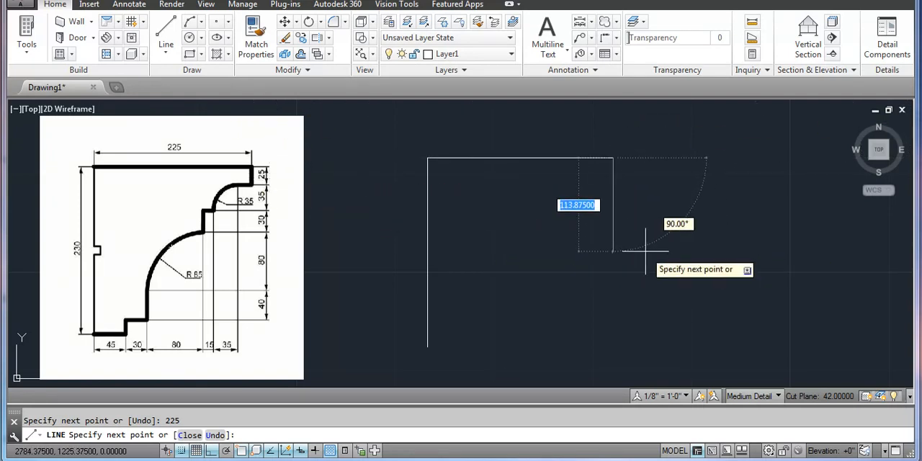
pyautogui.write('25')
pyautogui.press('Return')
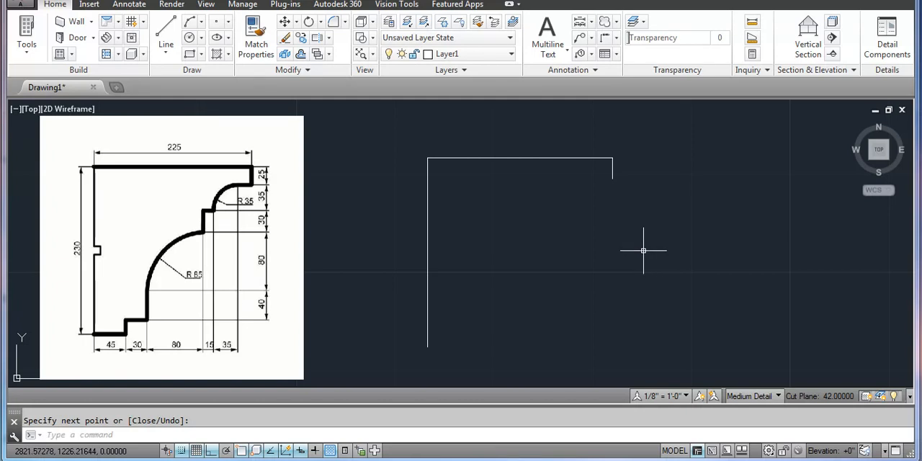
# Draw a 45-unit horizontal line to the right from the lower end of the vertical line
pyautogui.write('l')
pyautogui.press('Return')
pyautogui.click(427, 348)
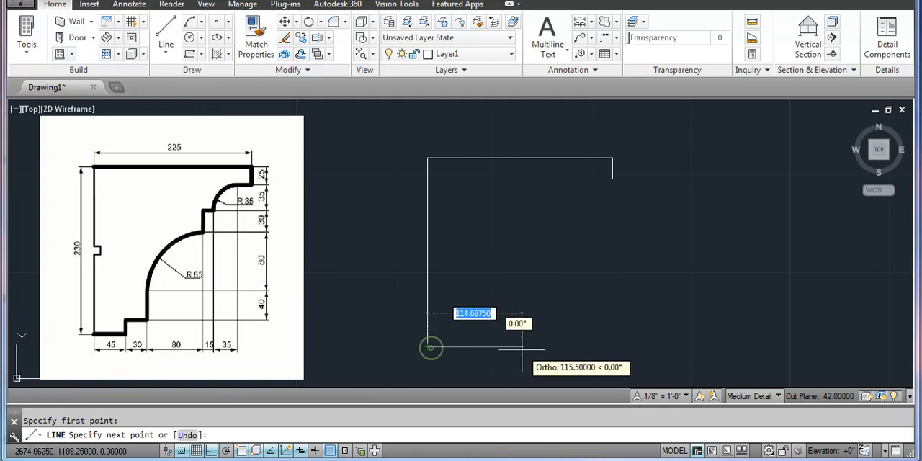
pyautogui.write('45')
pyautogui.press('Return')
pyautogui.press('Return')
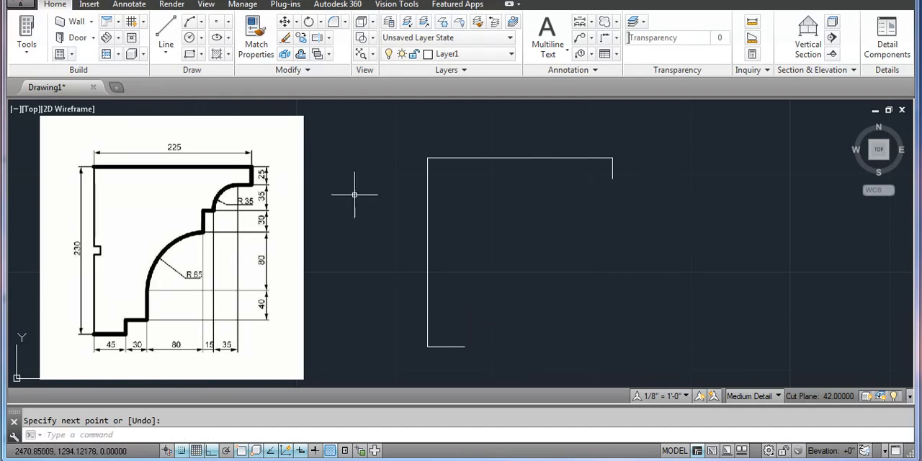
# Make Layer2 current and offset the top horizontal line 25 units downward
pyautogui.click(465, 54)
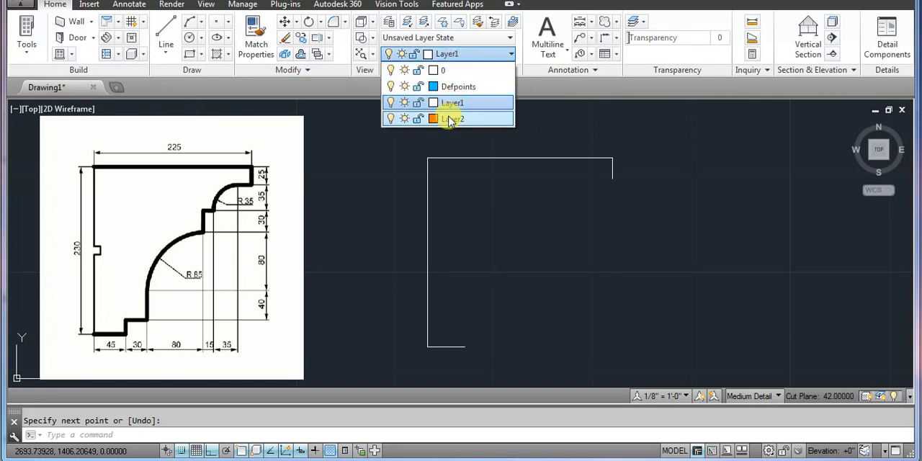
pyautogui.click(451, 118)
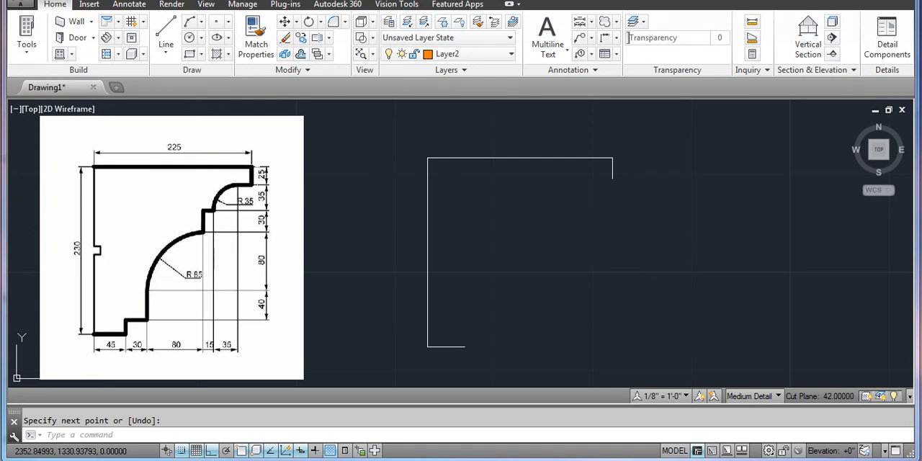
pyautogui.write('p')
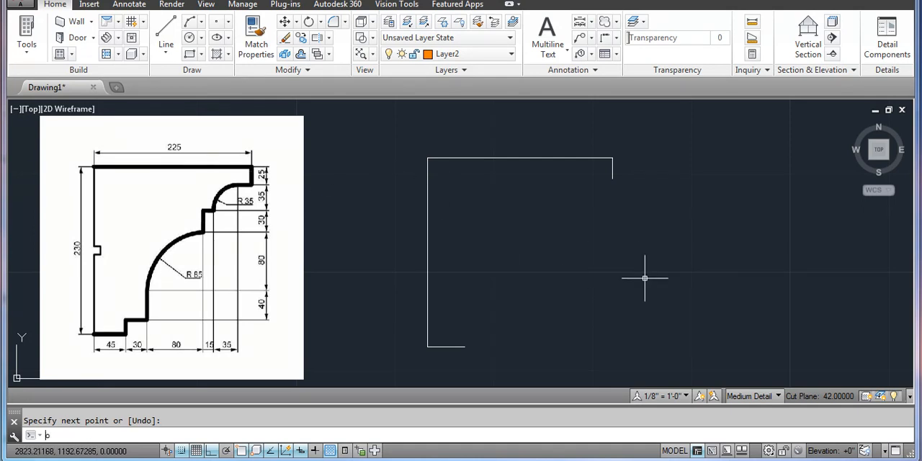
pyautogui.press('Return')
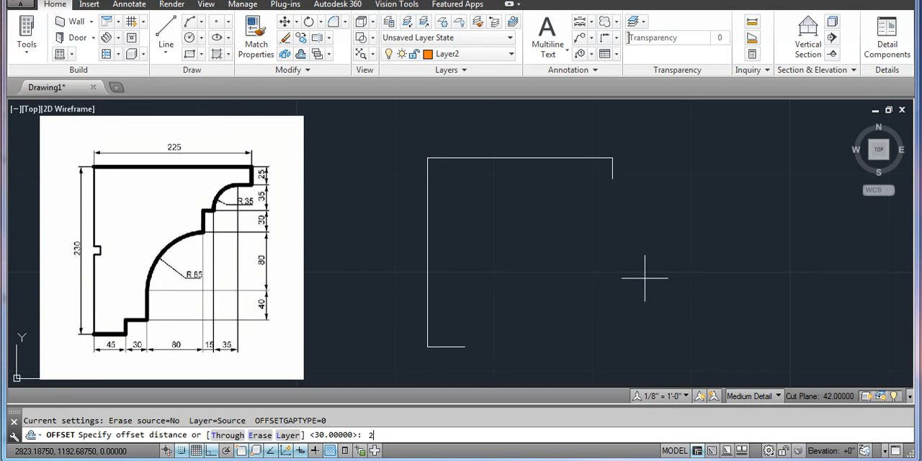
pyautogui.press('Return')
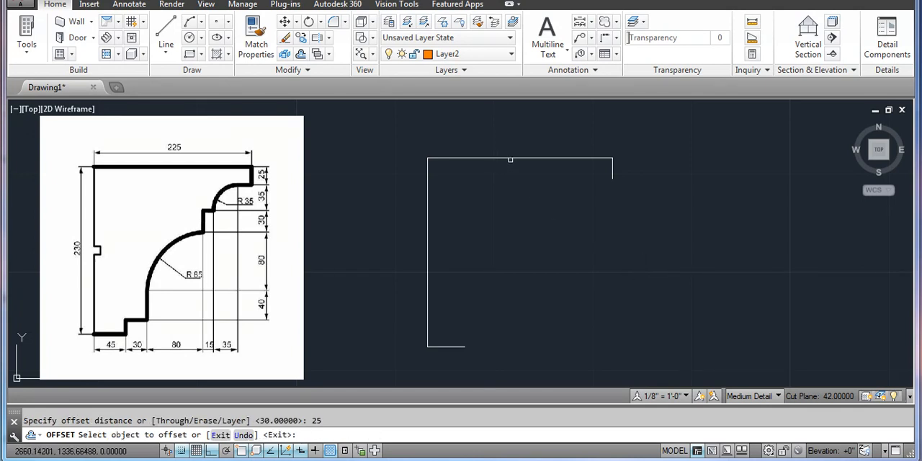
pyautogui.click(510, 160)
pyautogui.click(515, 158)
pyautogui.click(514, 192)
pyautogui.press('Return')
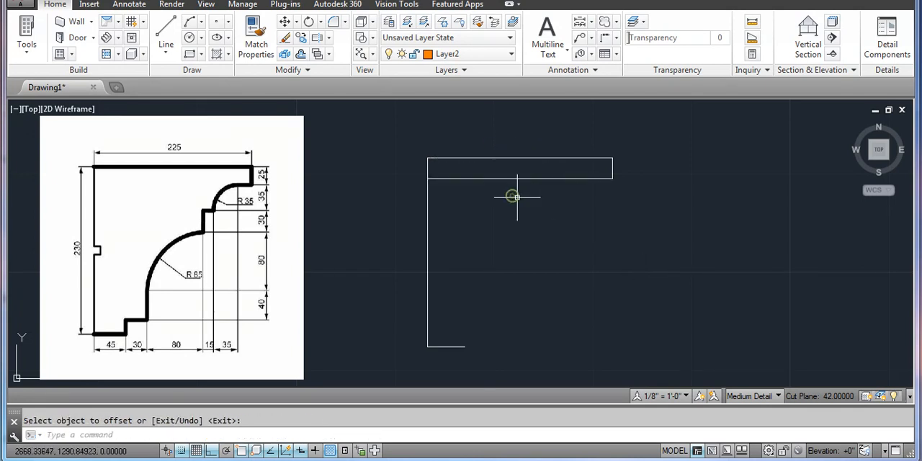
# Move the offset line below the top edge to Layer2
pyautogui.click(533, 188)
pyautogui.click(505, 177)
pyautogui.click(446, 54)
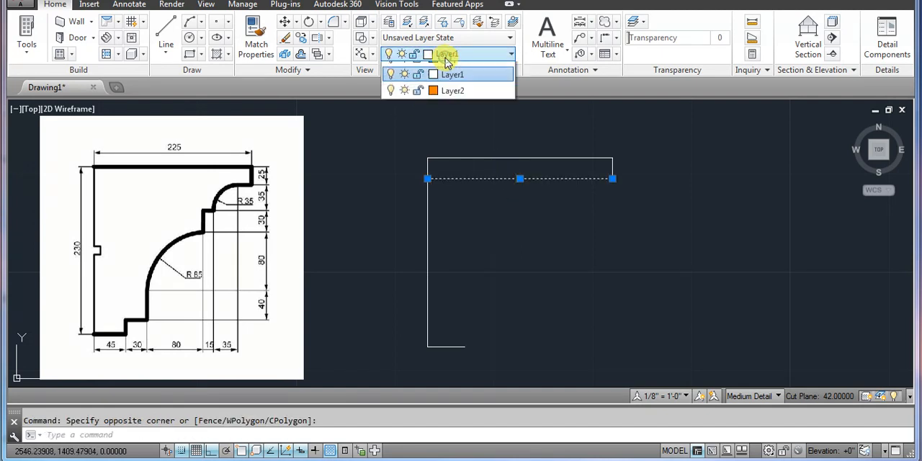
pyautogui.click(447, 119)
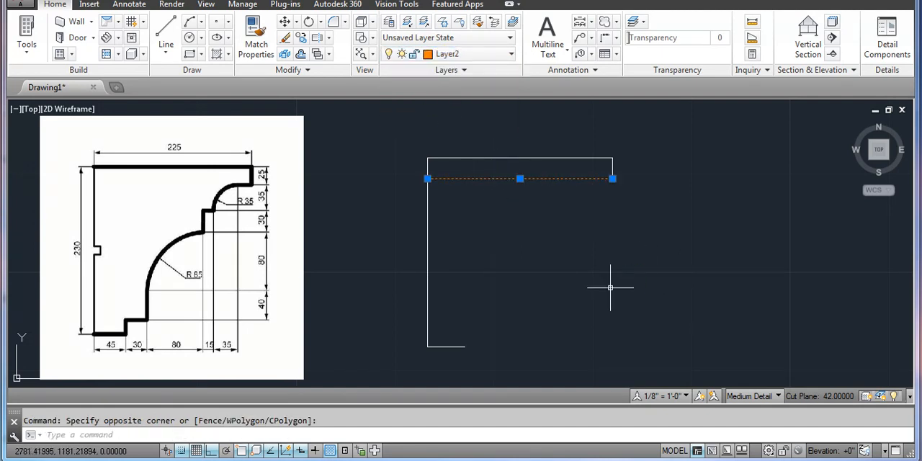
pyautogui.press('Escape')
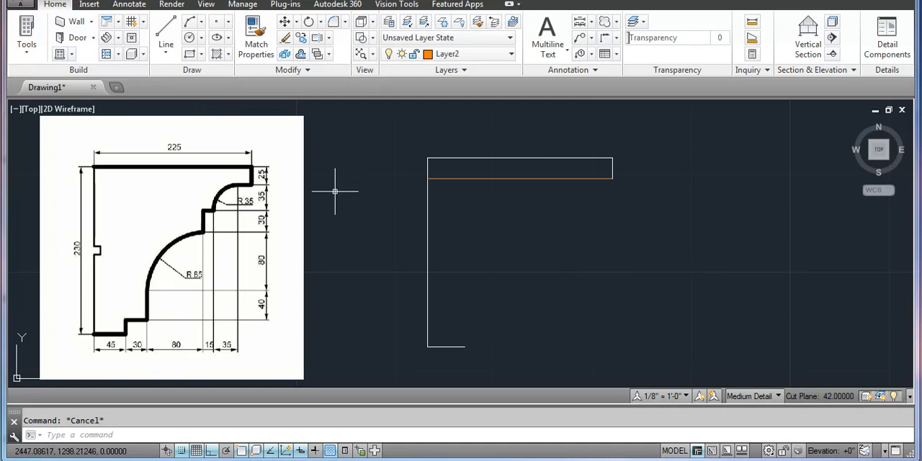
# Offset the orange construction line 35 units downward
pyautogui.write('o')
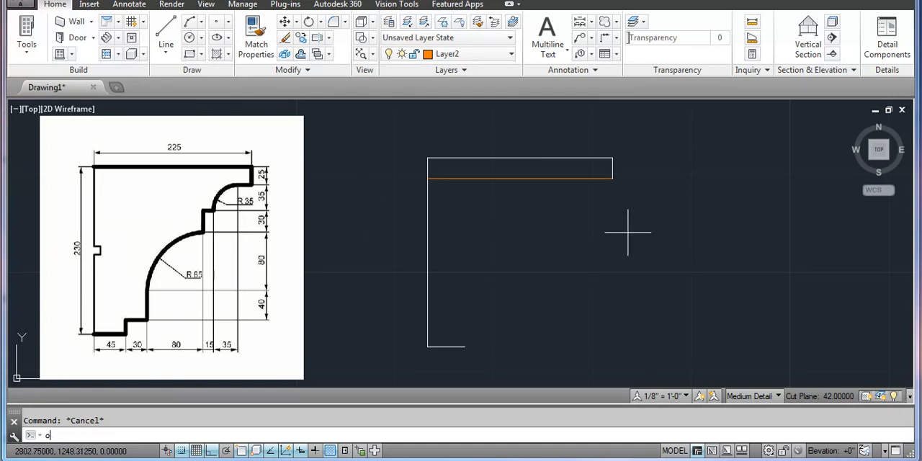
pyautogui.press('Return')
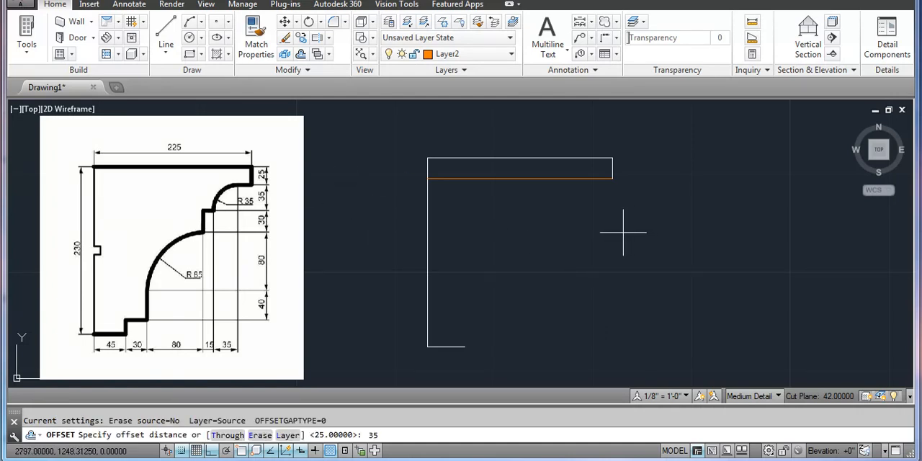
pyautogui.press('Return')
pyautogui.click(512, 178)
pyautogui.click(513, 210)
pyautogui.press('Return')
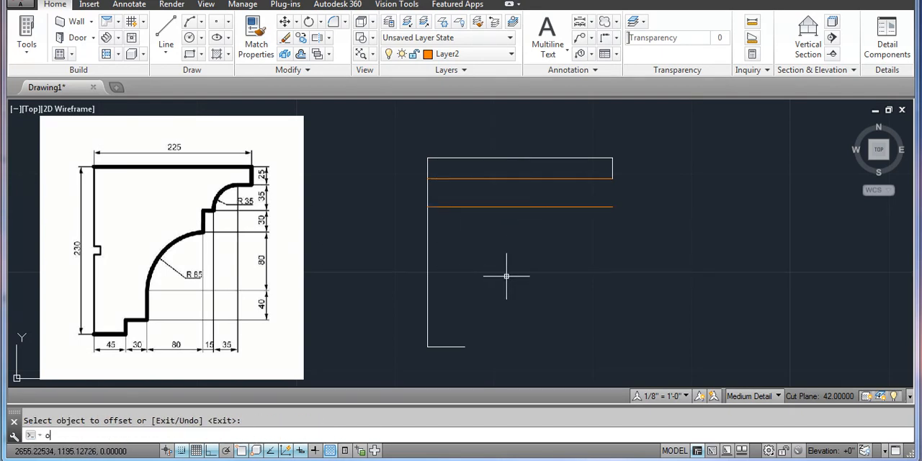
# Offset the lower orange construction line 30 units downward
pyautogui.press('Return')
pyautogui.press('Return')
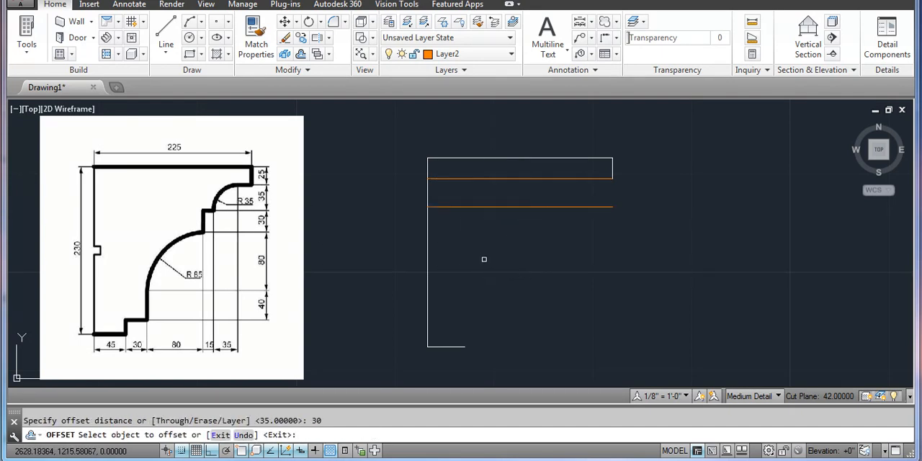
pyautogui.click(497, 208)
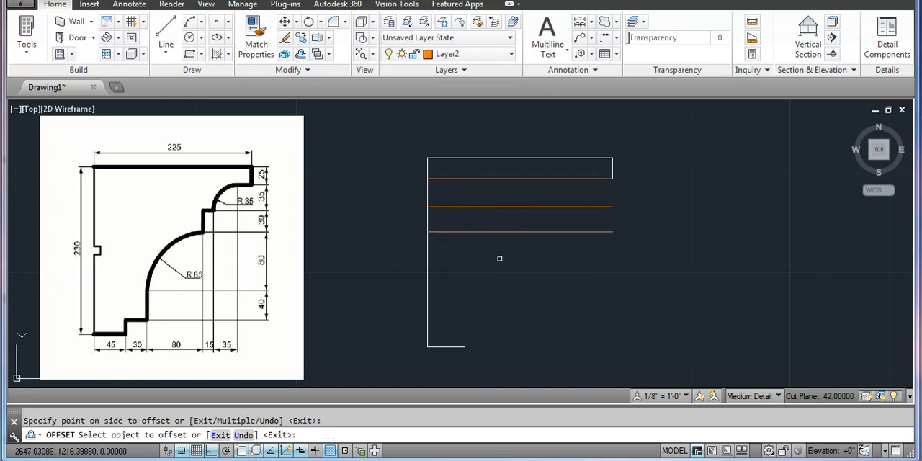
pyautogui.click(500, 258)
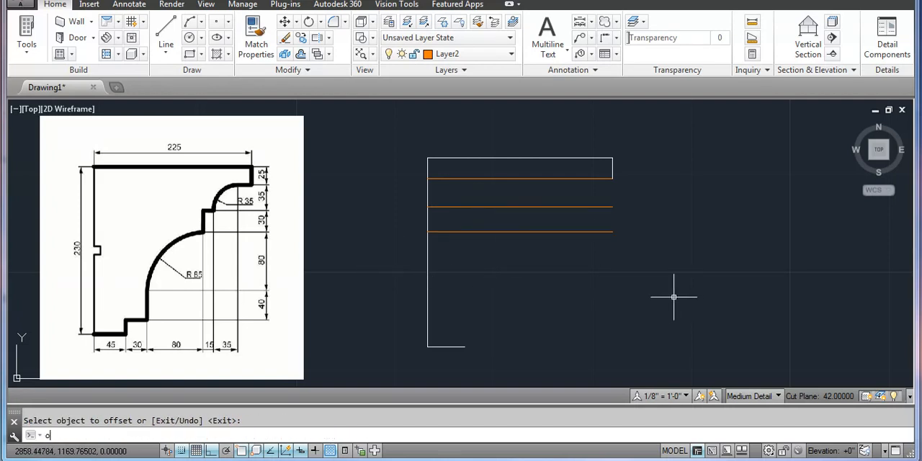
# Offset the lowest orange construction line 80 units downward
pyautogui.write('o')
pyautogui.press('Return')
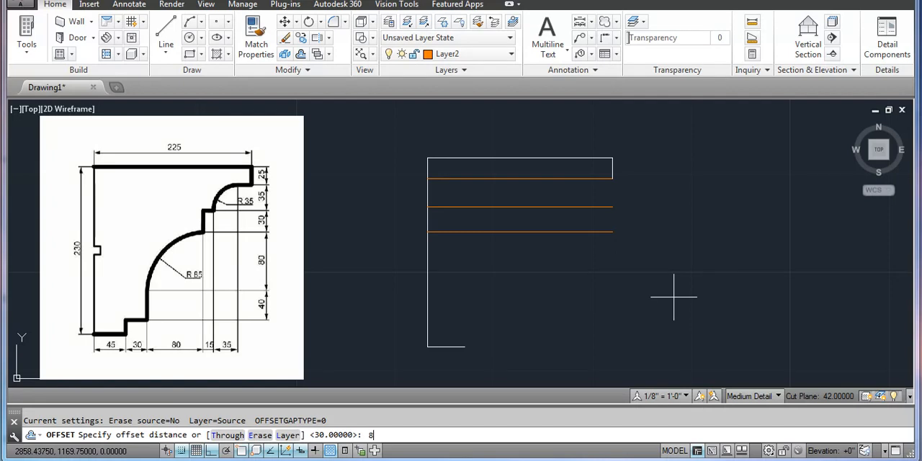
pyautogui.write('80')
pyautogui.press('Return')
pyautogui.click(520, 231)
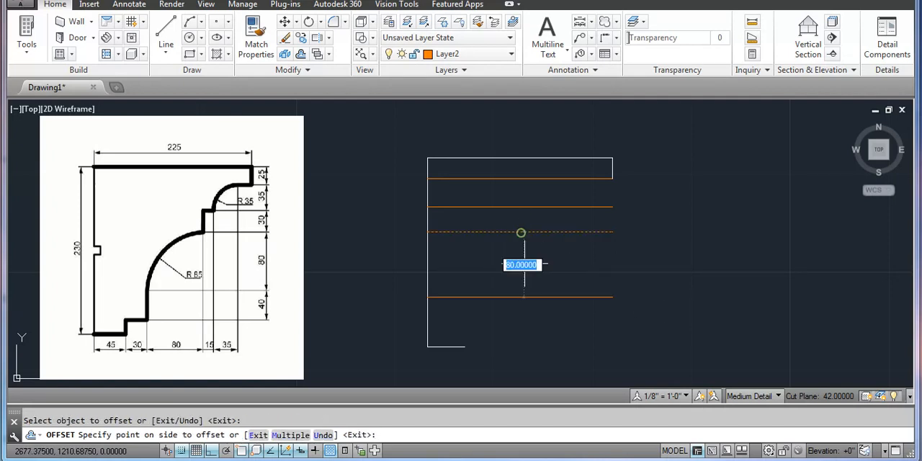
pyautogui.click(529, 289)
pyautogui.press('Return')
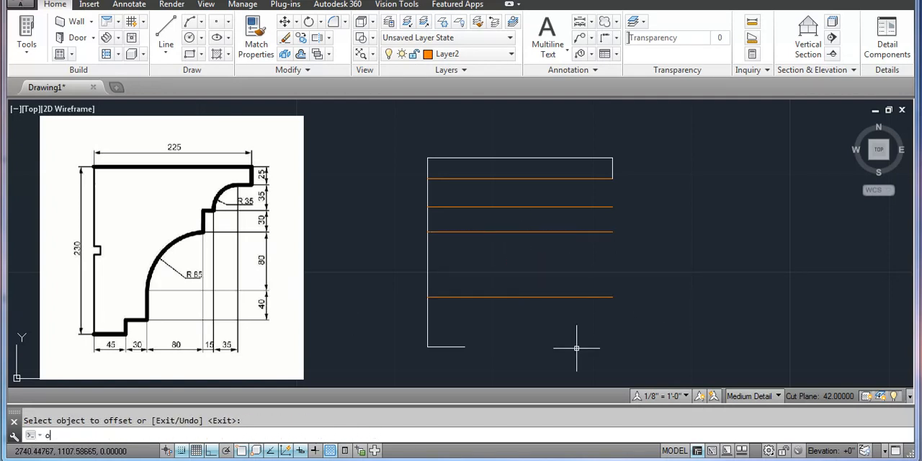
# Offset the lowest orange construction line 40 units downward
pyautogui.write('o')
pyautogui.press('Return')
pyautogui.press('Return')
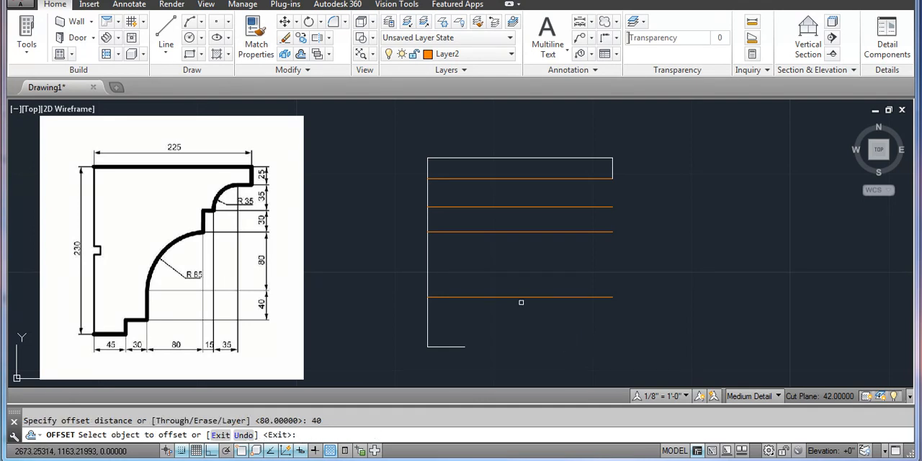
pyautogui.click(522, 296)
pyautogui.click(514, 328)
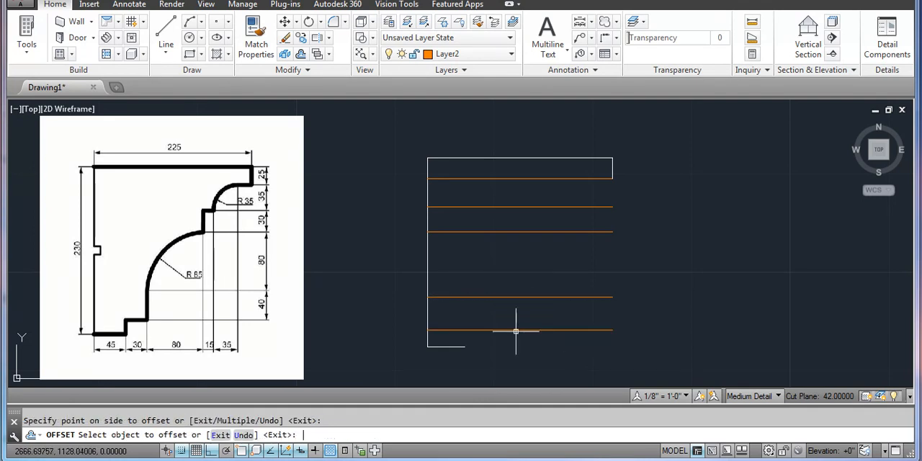
pyautogui.press('Return')
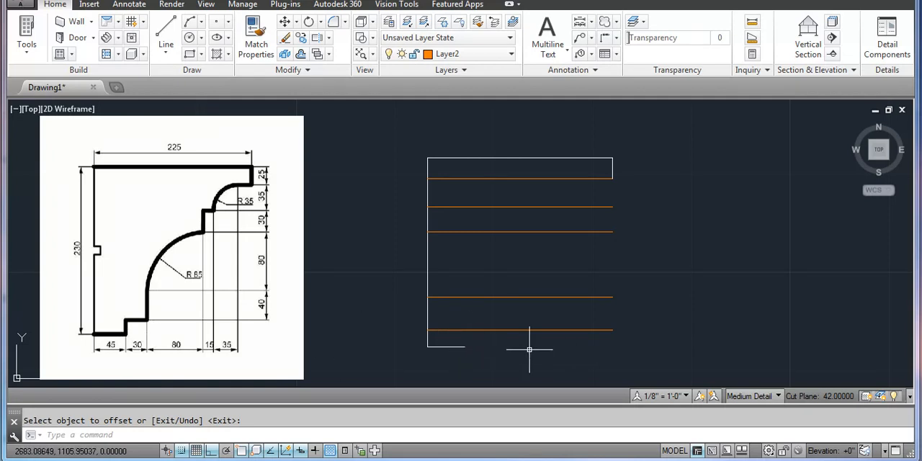
# Make Layer1 current and draw a vertical line from the short bottom edge's free end up to the lowest construction line
pyautogui.click(428, 54)
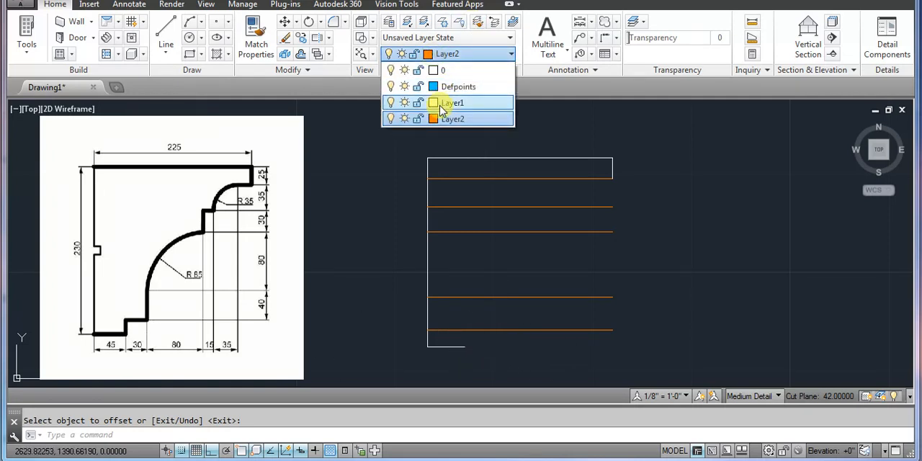
pyautogui.click(442, 108)
pyautogui.write('L')
pyautogui.press('Return')
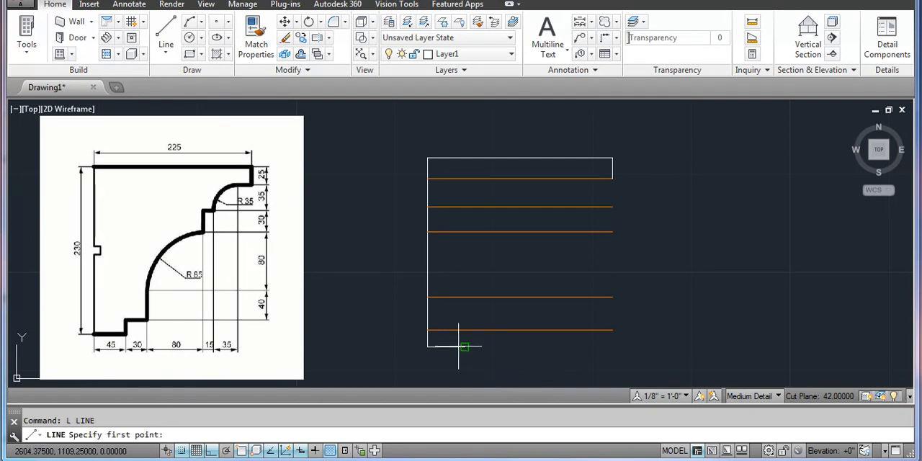
pyautogui.click(458, 347)
pyautogui.scroll(4, 466, 345)
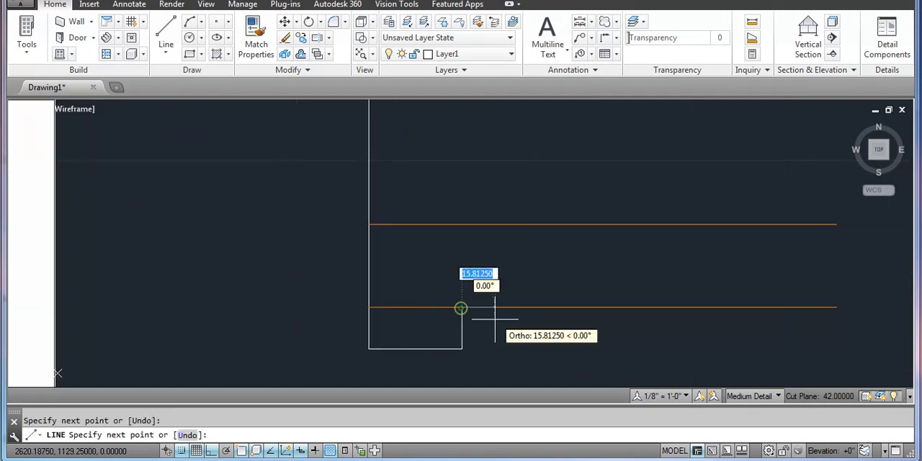
pyautogui.press('Return')
pyautogui.scroll(-6, 494, 317)
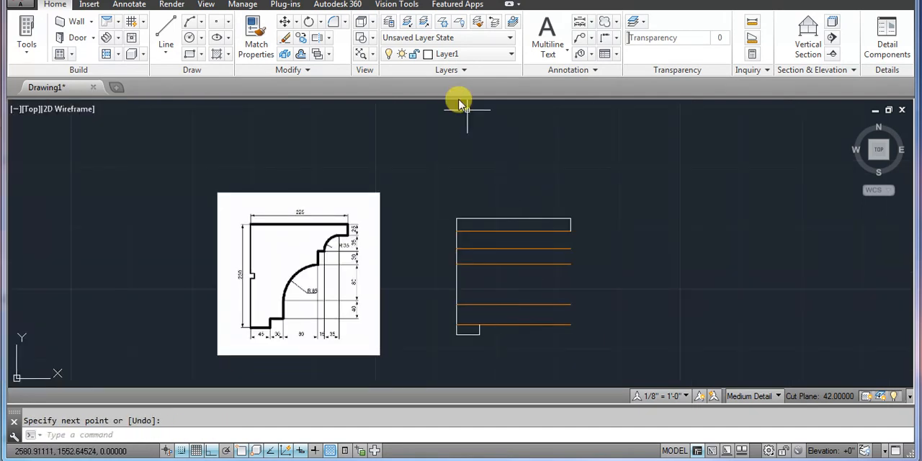
# Make Layer2 current and offset the profile's left vertical edge 45 units to the right
pyautogui.click(446, 54)
pyautogui.click(448, 119)
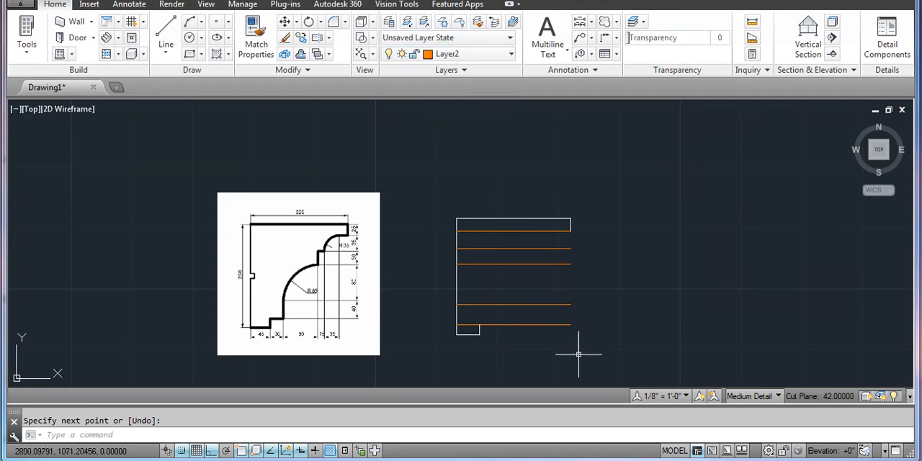
pyautogui.scroll(2, 583, 357)
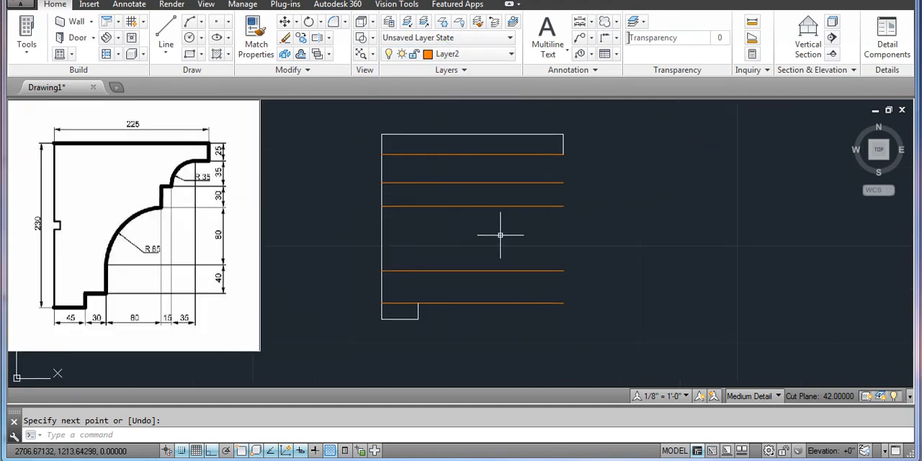
pyautogui.press('Return')
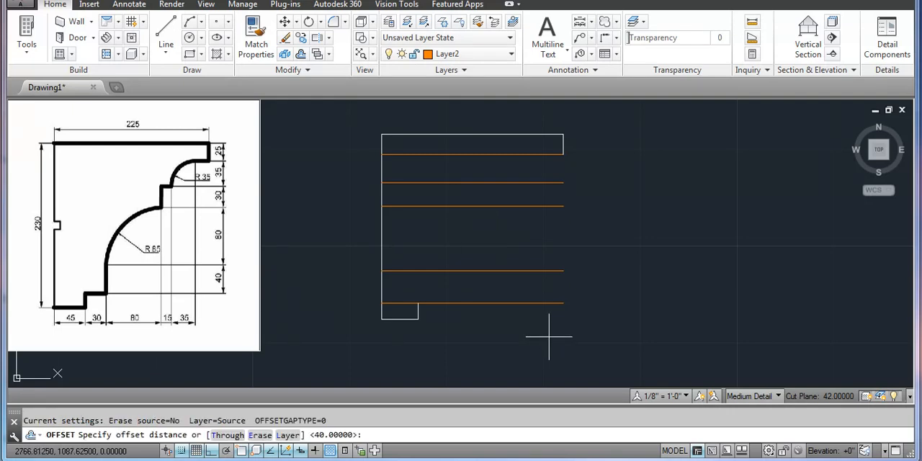
pyautogui.press('Return')
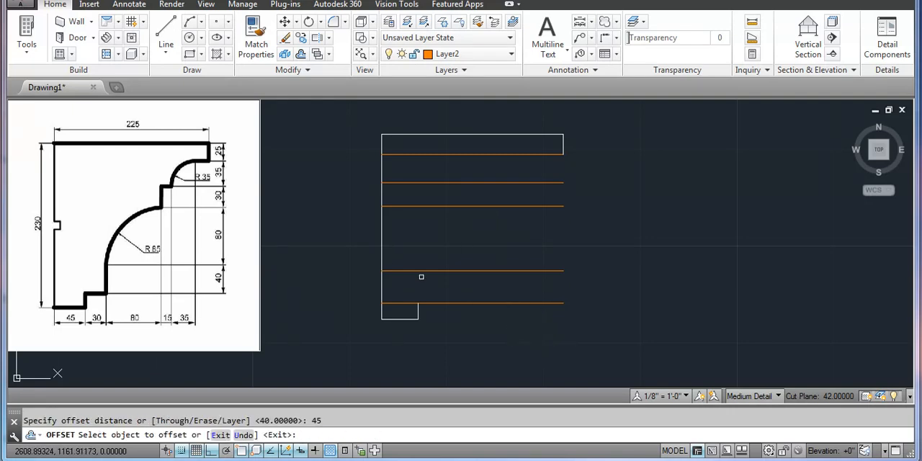
pyautogui.click(381, 253)
pyautogui.click(451, 247)
pyautogui.press('Return')
# Move the vertical line offset from the left edge to Layer2
pyautogui.click(450, 247)
pyautogui.click(406, 246)
pyautogui.click(460, 42)
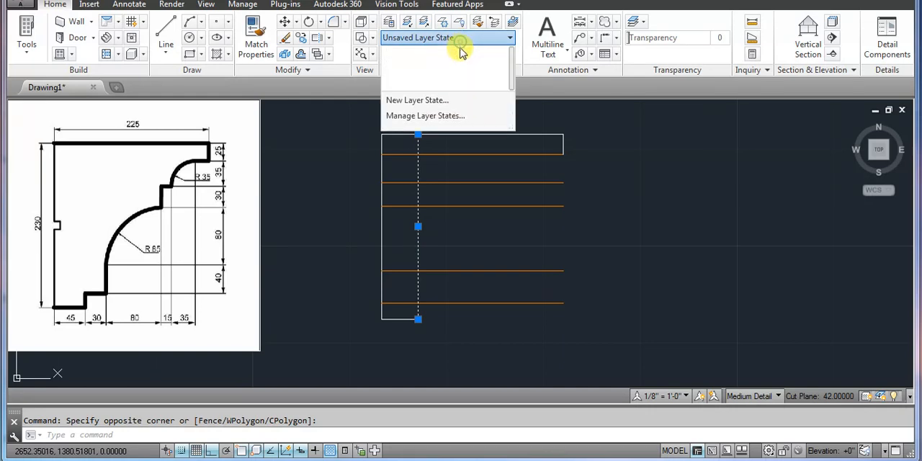
pyautogui.click(460, 40)
pyautogui.click(452, 54)
pyautogui.click(454, 119)
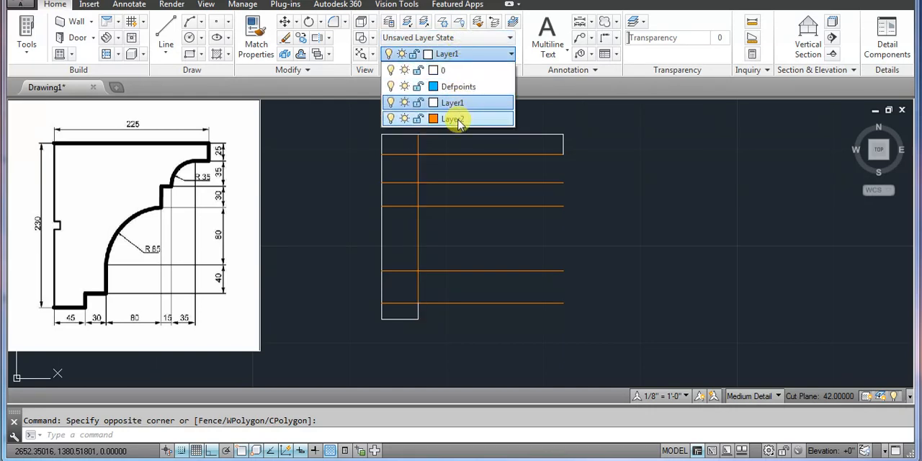
pyautogui.press('Escape')
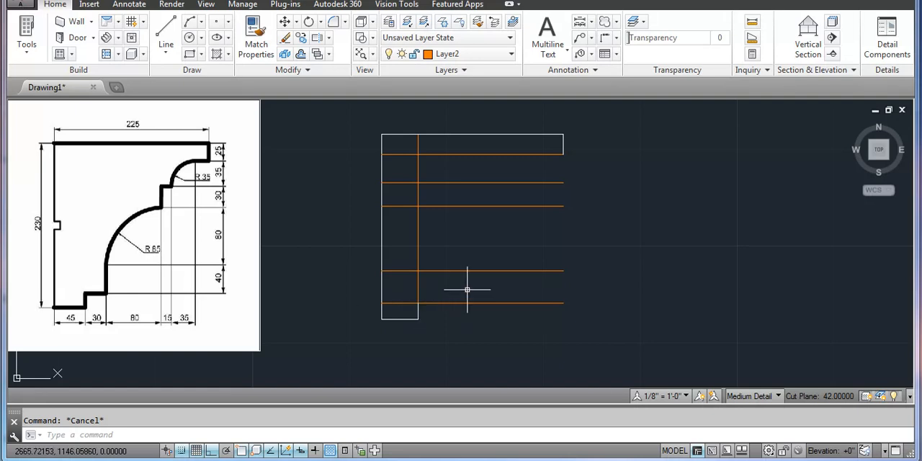
# Offset the vertical orange construction line 30 units to the right
pyautogui.write('o')
pyautogui.press('Return')
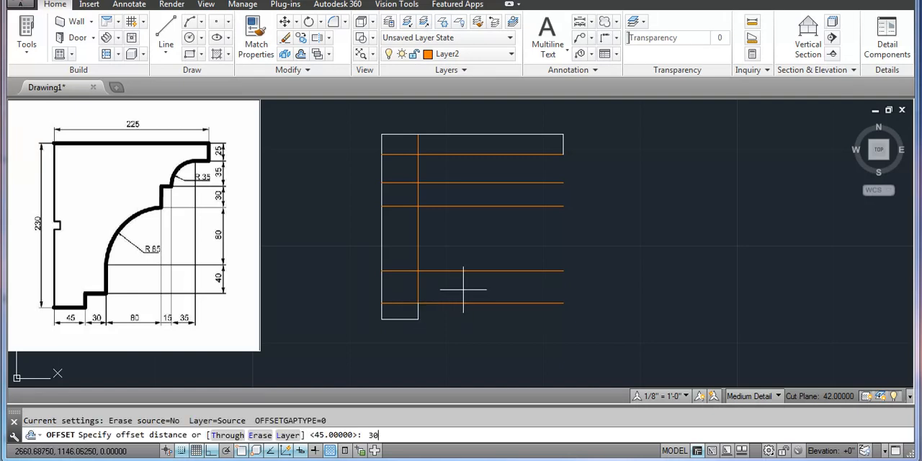
pyautogui.write('30')
pyautogui.press('Return')
pyautogui.click(418, 245)
pyautogui.click(483, 245)
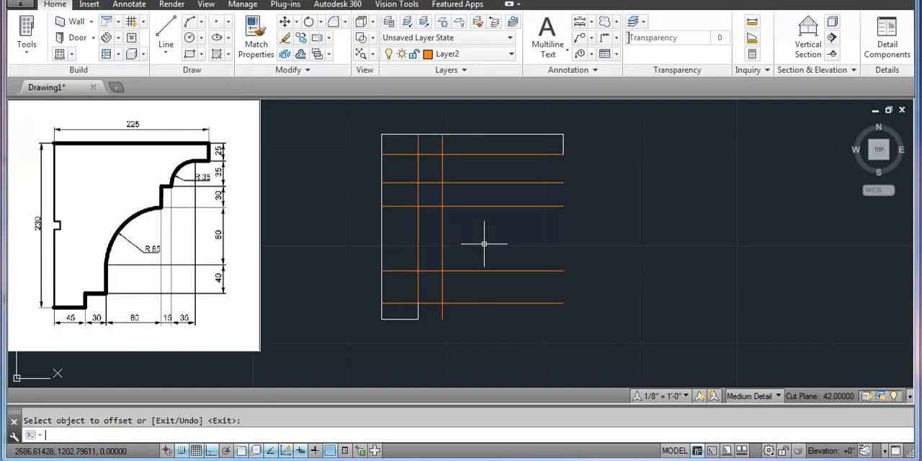
# Offset the rightmost vertical construction line 80 units to the right
pyautogui.press('Return')
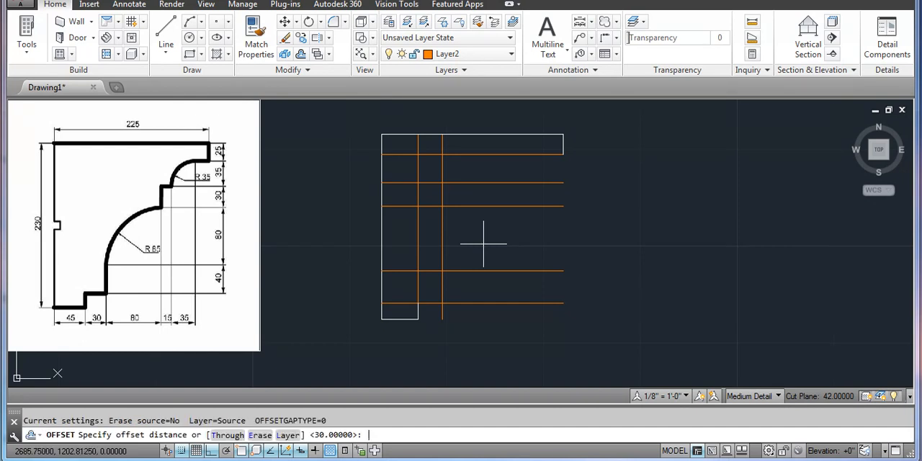
pyautogui.write('80')
pyautogui.press('Return')
pyautogui.click(442, 235)
pyautogui.click(533, 237)
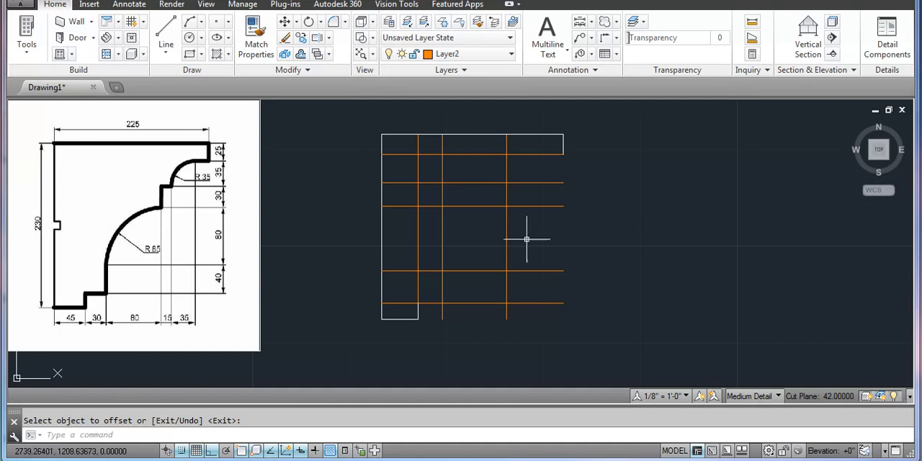
# Offset the rightmost vertical construction line 15 units to the right
pyautogui.press('Return')
pyautogui.press('Return')
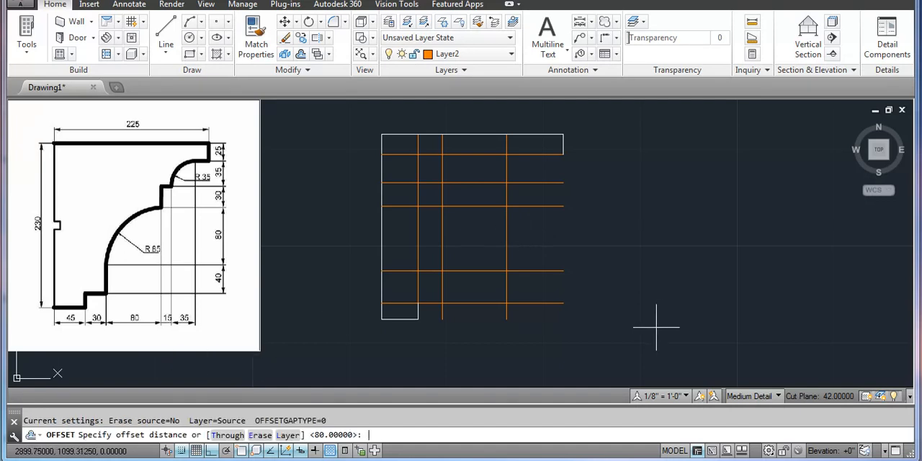
pyautogui.press('Return')
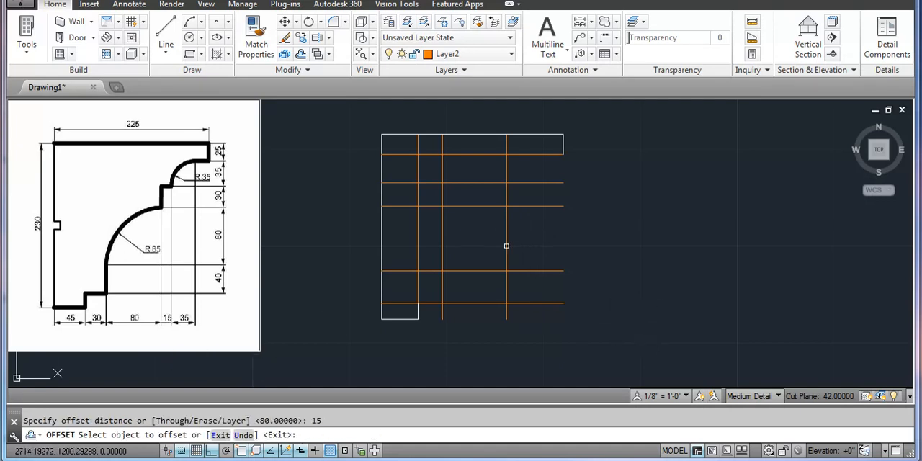
pyautogui.click(507, 245)
pyautogui.click(550, 247)
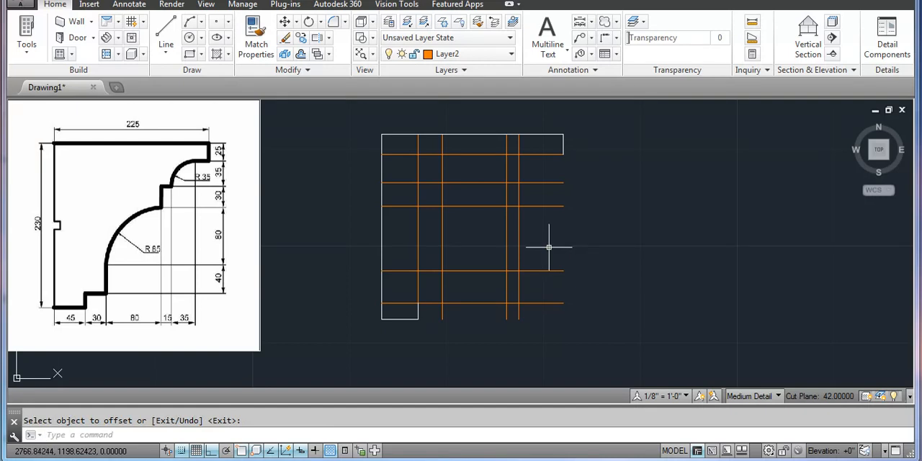
# Offset the rightmost vertical construction line 35 units to the right
pyautogui.press('Return')
pyautogui.write('35')
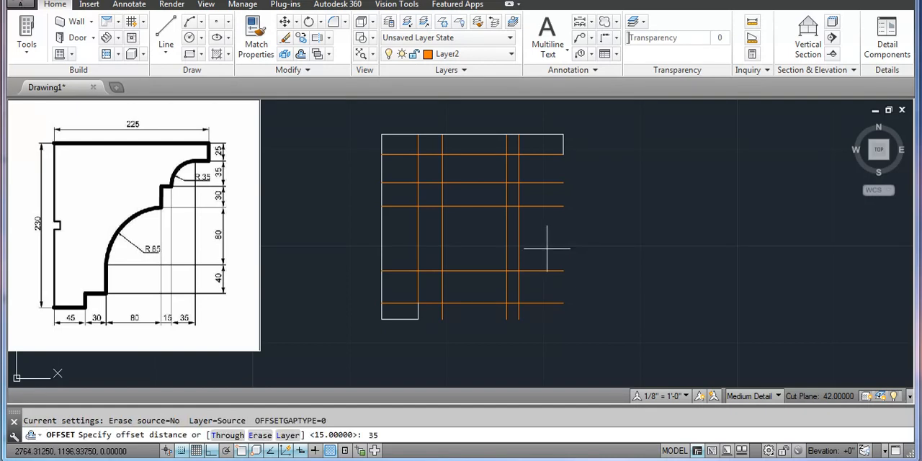
pyautogui.press('Return')
pyautogui.click(518, 242)
pyautogui.click(591, 242)
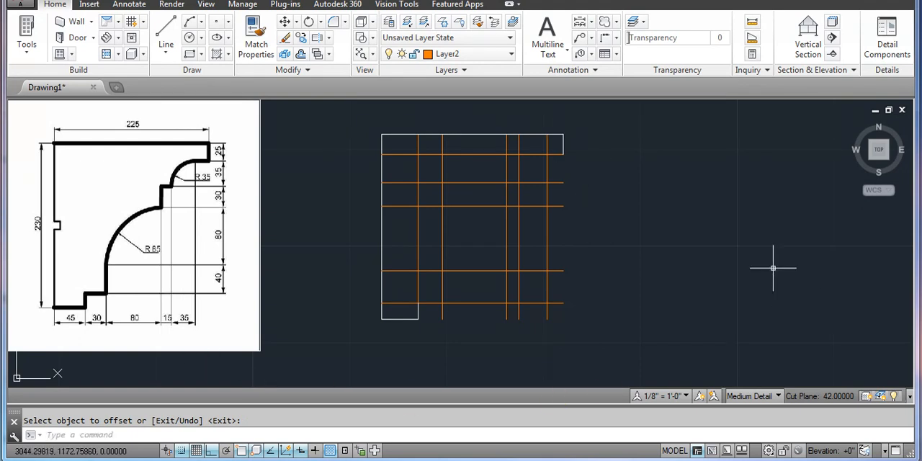
# Make Layer1 current and draw a horizontal line from the short right edge's lower end to the rightmost vertical construction line
pyautogui.click(477, 54)
pyautogui.click(461, 103)
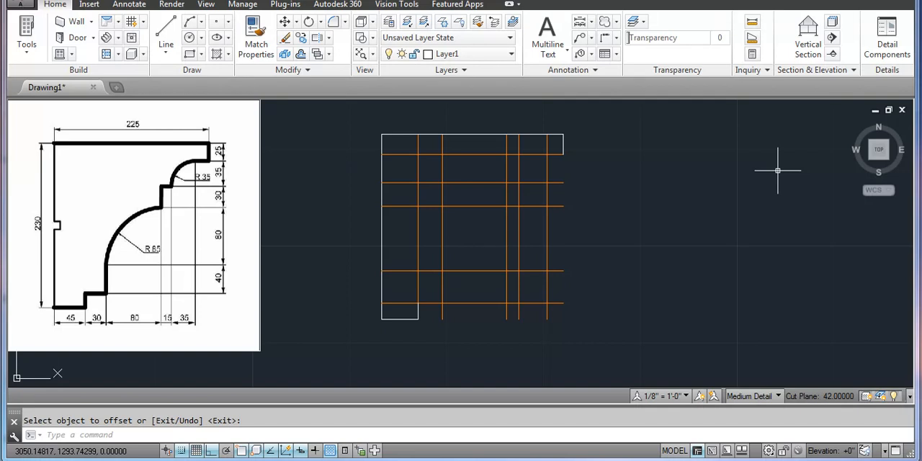
pyautogui.press('Return')
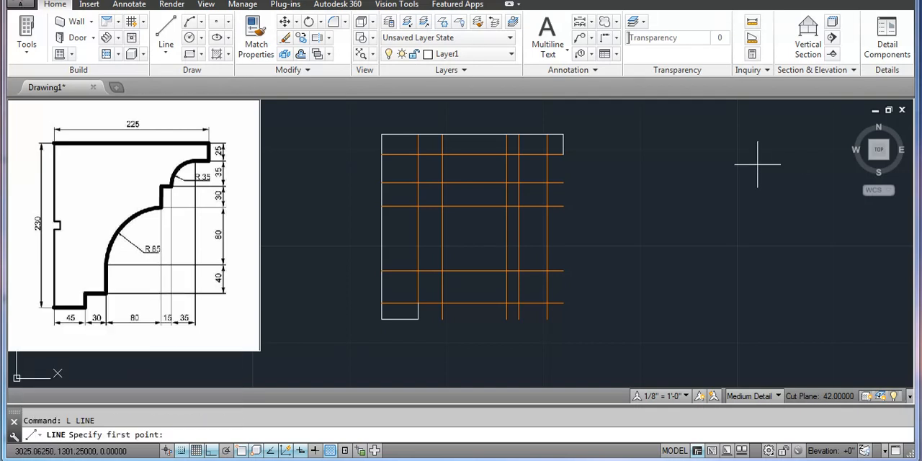
pyautogui.scroll(2, 511, 137)
pyautogui.click(595, 167)
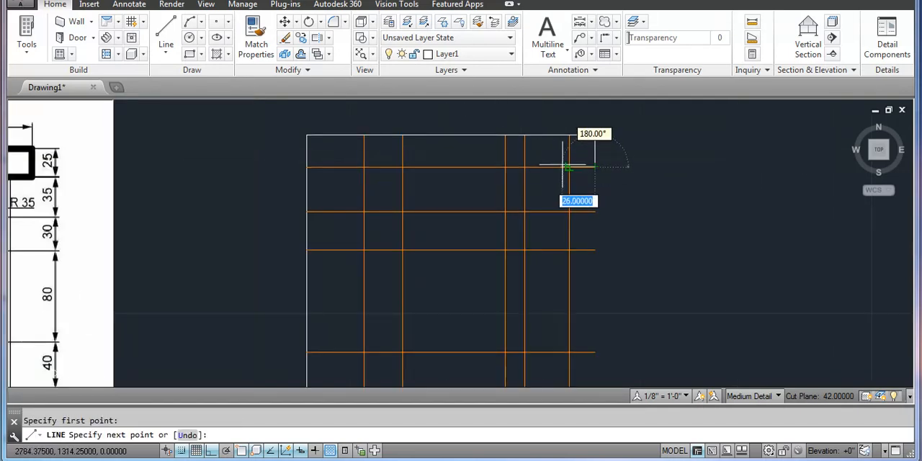
pyautogui.click(569, 167)
pyautogui.scroll(-2, 647, 180)
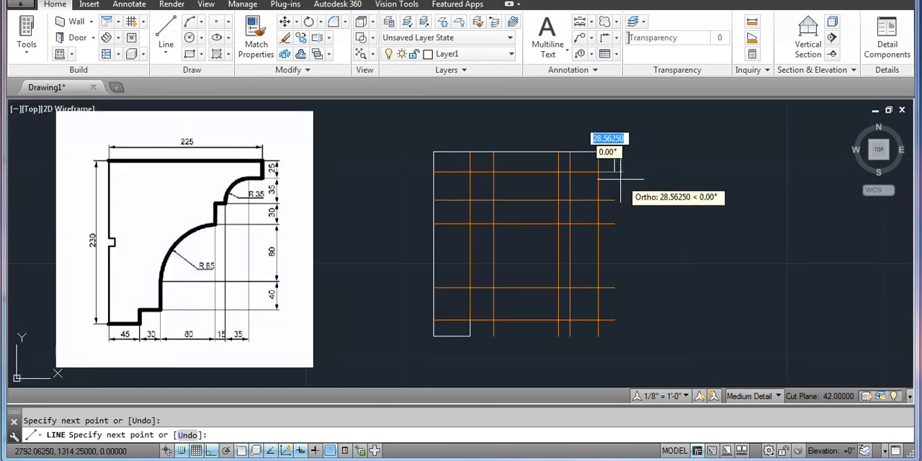
pyautogui.press('Return')
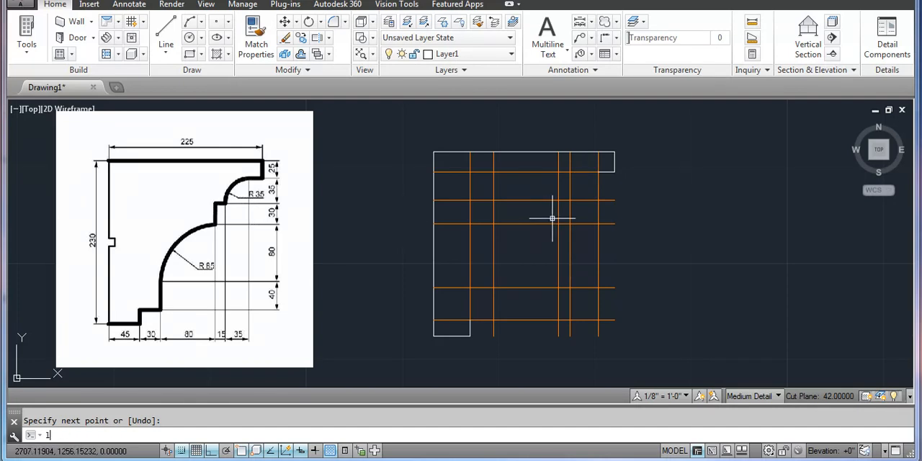
# Draw the lower step from the bottom notch's upper corner across to the second vertical construction line and up to the next horizontal one
pyautogui.press('Return')
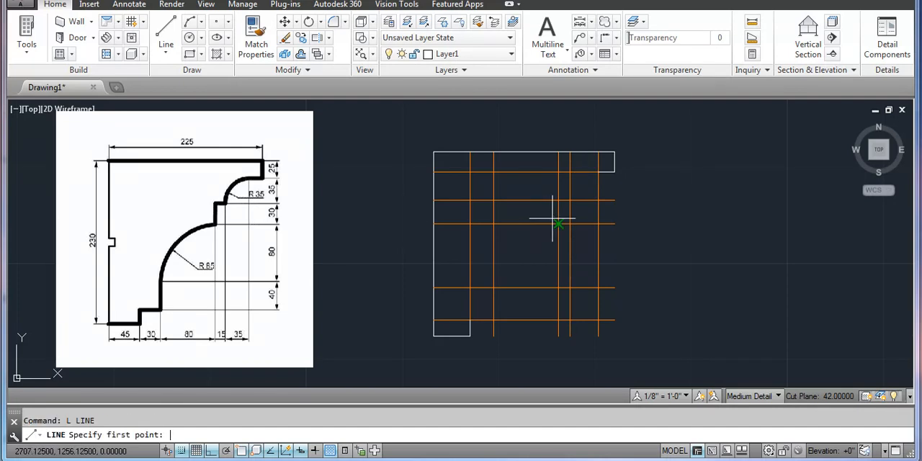
pyautogui.click(469, 320)
pyautogui.click(493, 320)
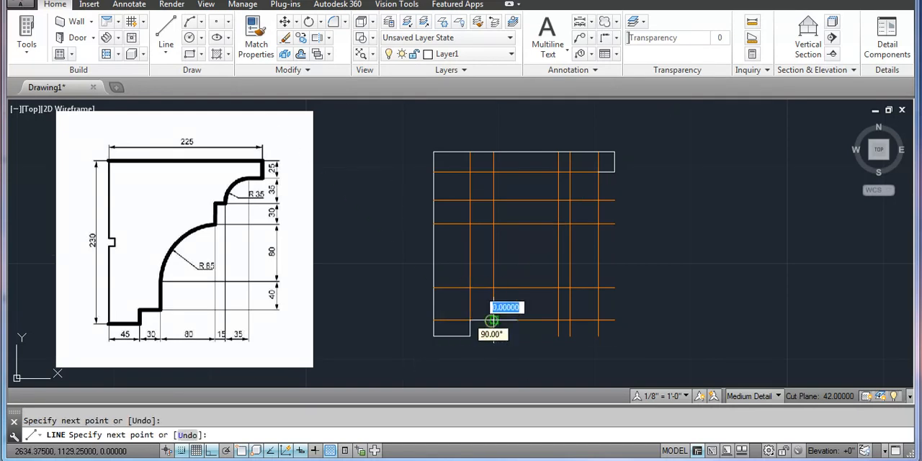
pyautogui.click(494, 288)
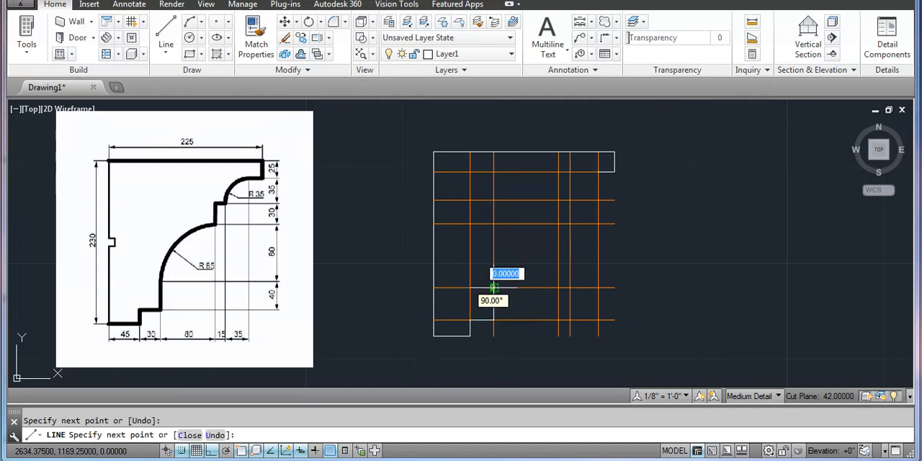
pyautogui.press('Return')
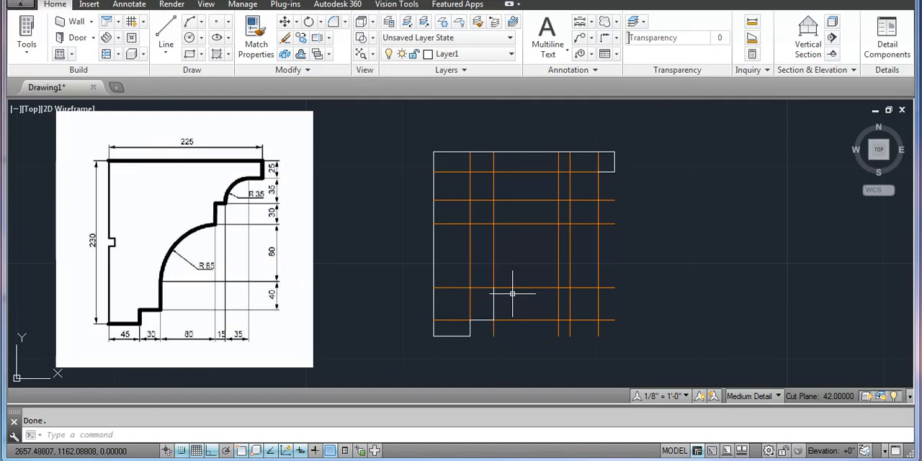
# Draw the upper step from the third horizontal construction line up to the second, then right to the fourth vertical construction line
pyautogui.press('Return')
pyautogui.click(559, 224)
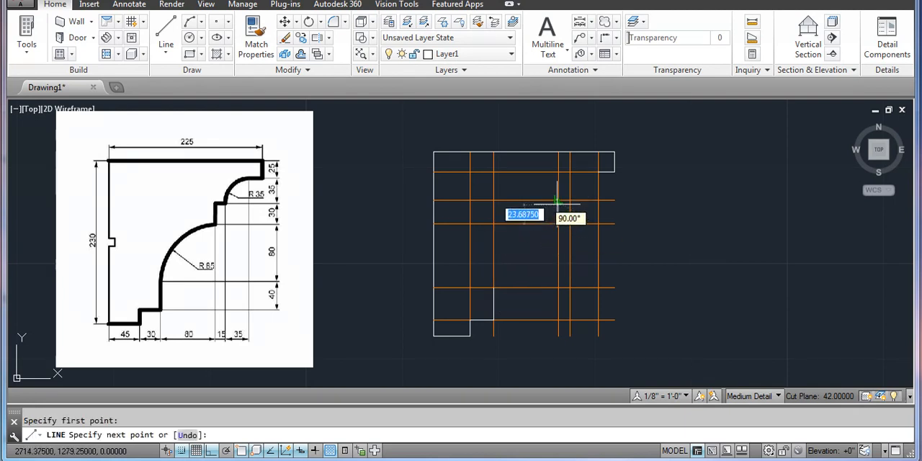
pyautogui.click(558, 200)
pyautogui.click(569, 200)
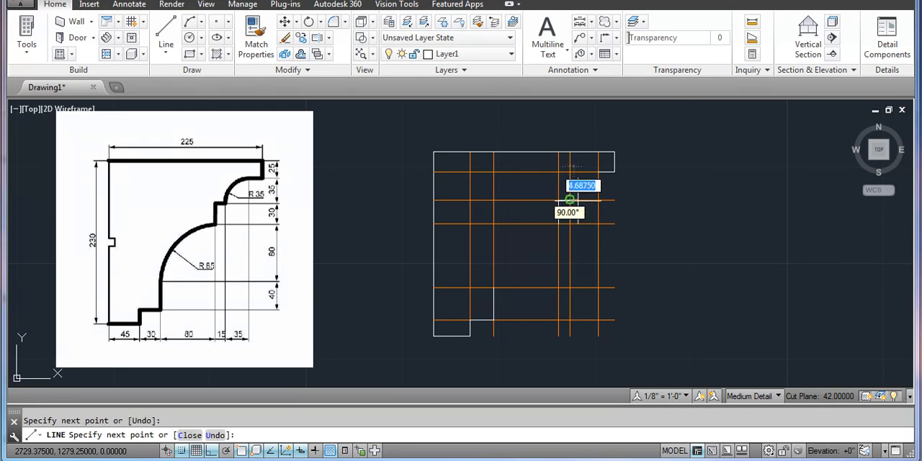
pyautogui.press('Return')
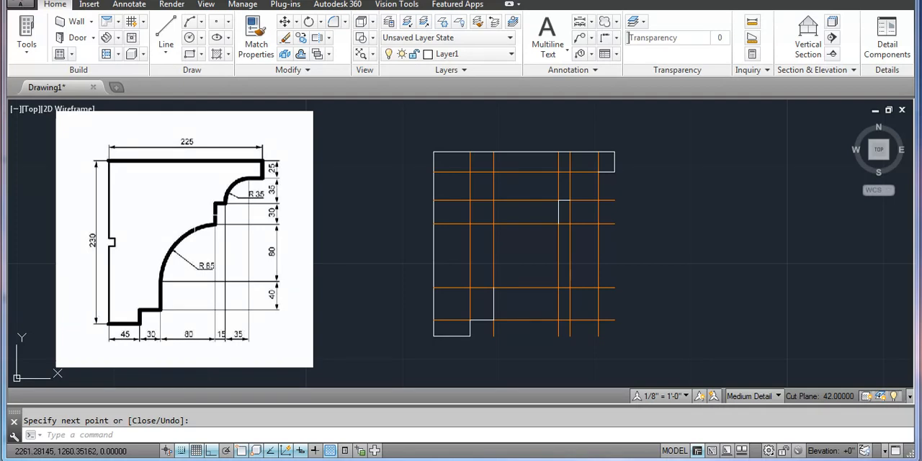
# Erase all the orange construction lines, keeping only the white profile outline
pyautogui.click(643, 343)
pyautogui.click(538, 263)
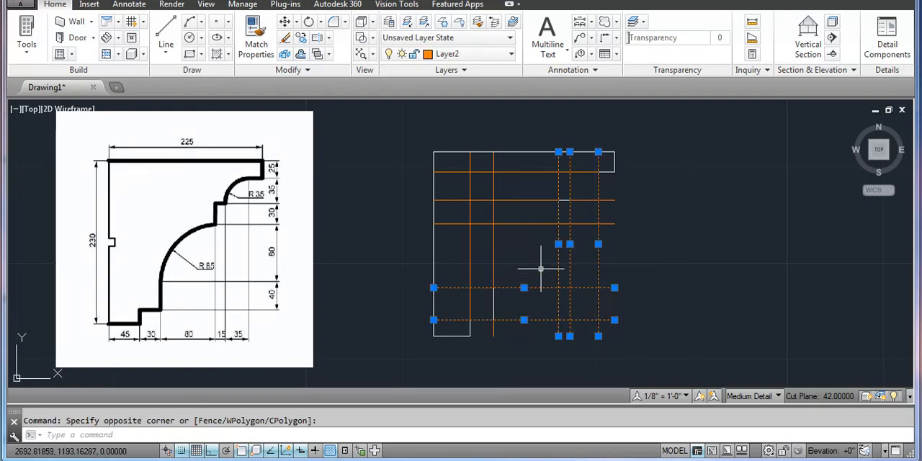
pyautogui.press('Return')
pyautogui.click(613, 250)
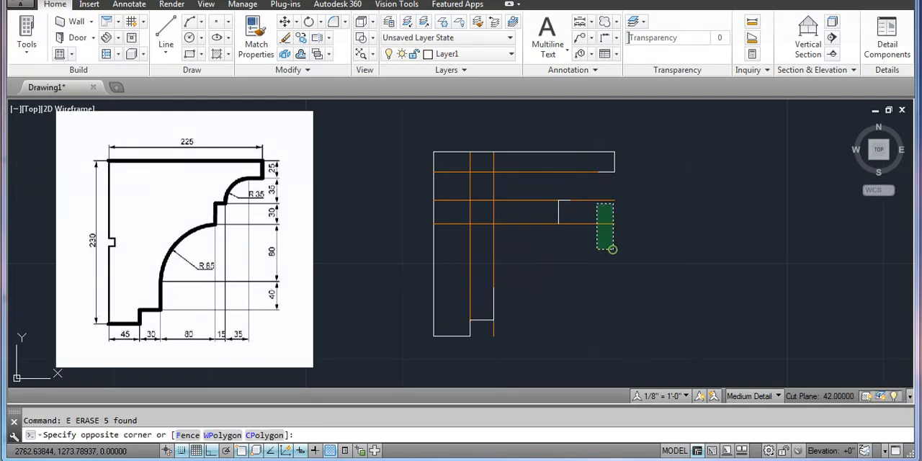
pyautogui.click(590, 194)
pyautogui.press('Delete')
pyautogui.click(514, 243)
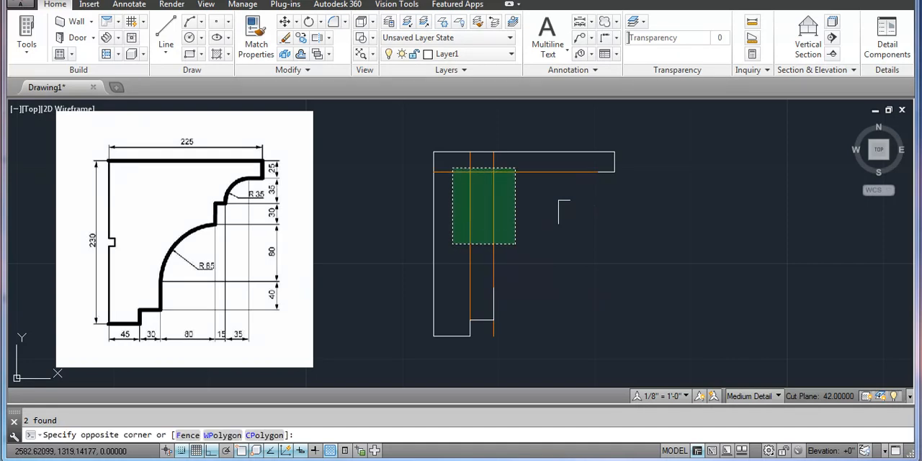
pyautogui.click(452, 166)
pyautogui.press('Delete')
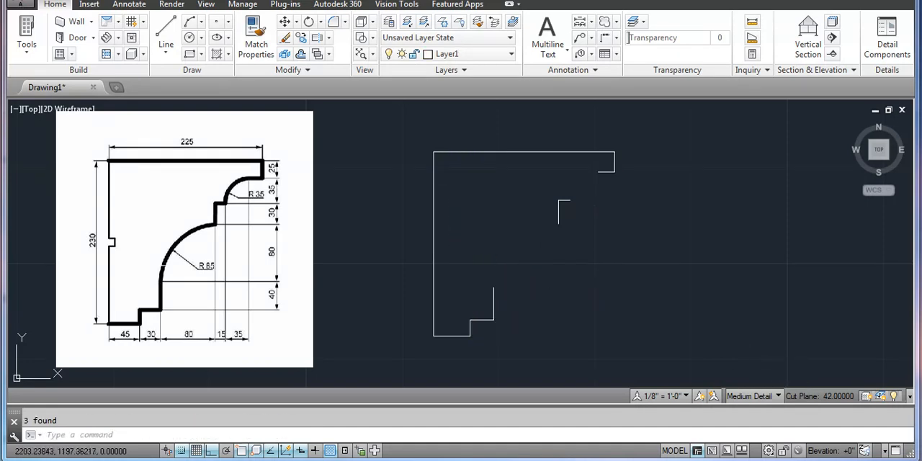
# Draw a Start, End, Radius arc of radius 35 from the upper-right ledge's inner end to the upper step's right end
pyautogui.click(201, 22)
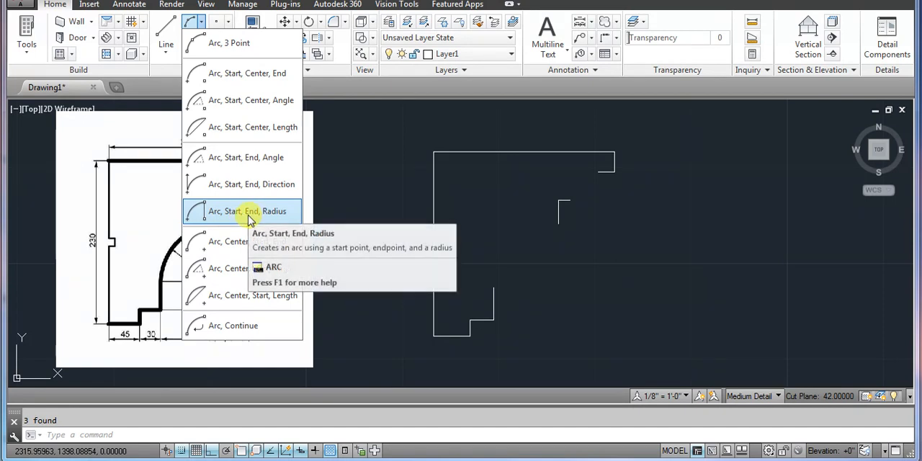
pyautogui.click(268, 212)
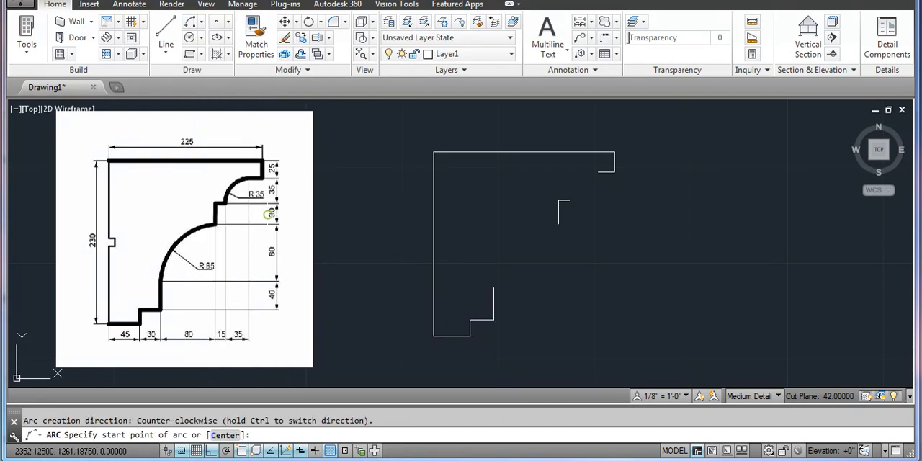
pyautogui.click(597, 172)
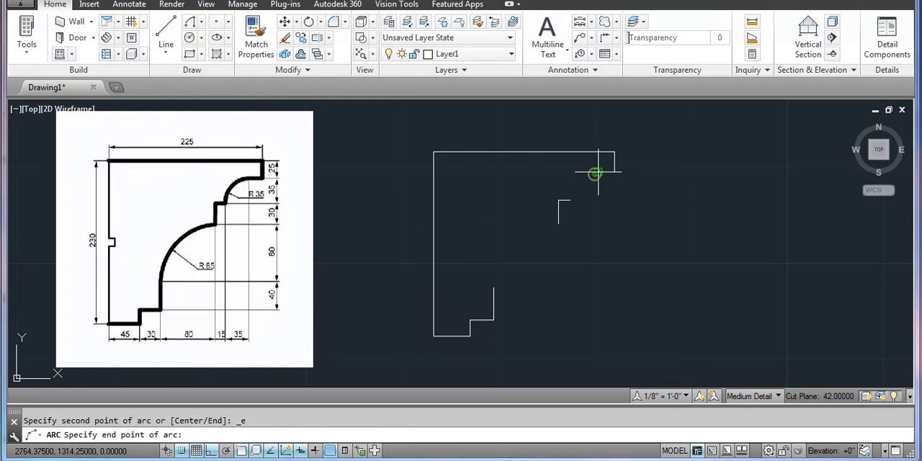
pyautogui.click(569, 199)
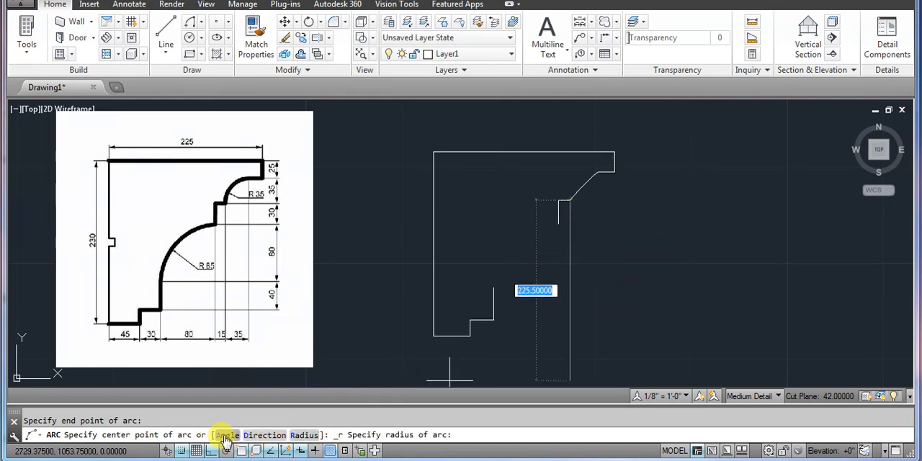
pyautogui.click(299, 434)
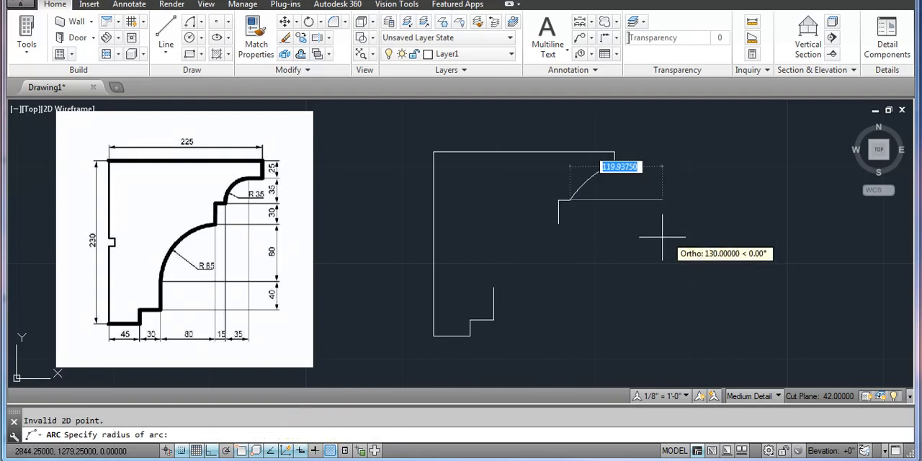
pyautogui.write('35')
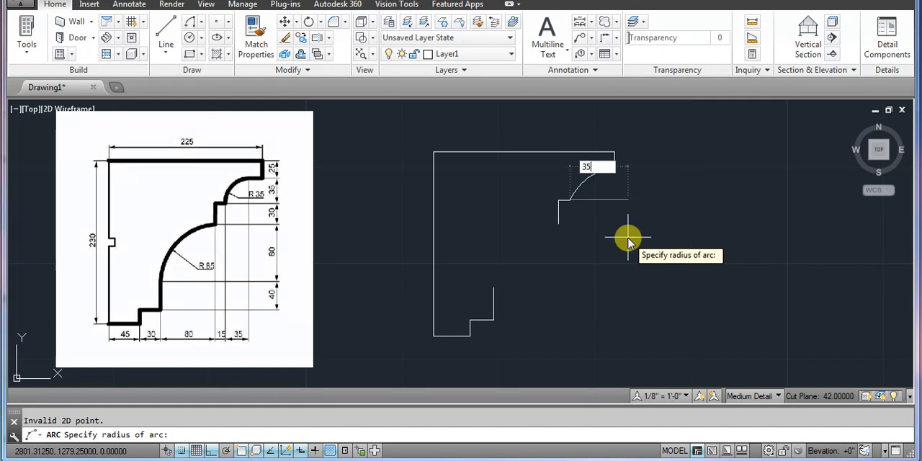
pyautogui.press('Return')
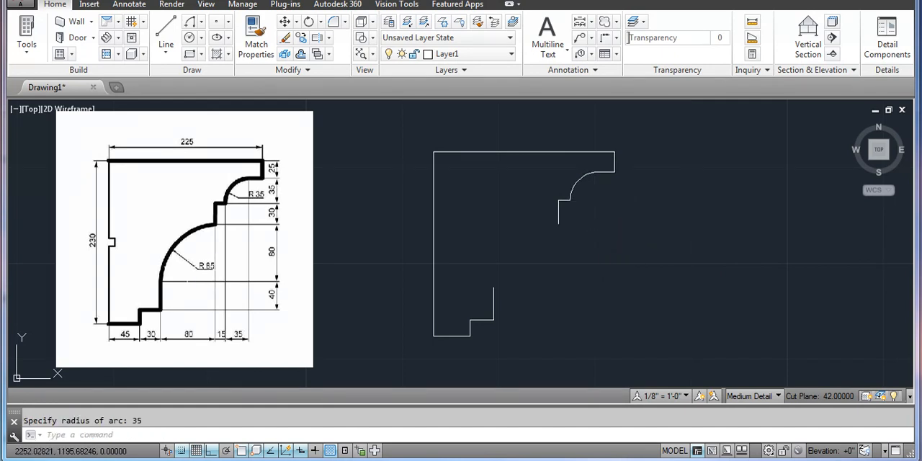
# Try to draw a Start, End, Radius arc of radius 85 between the upper and lower steps
pyautogui.click(201, 26)
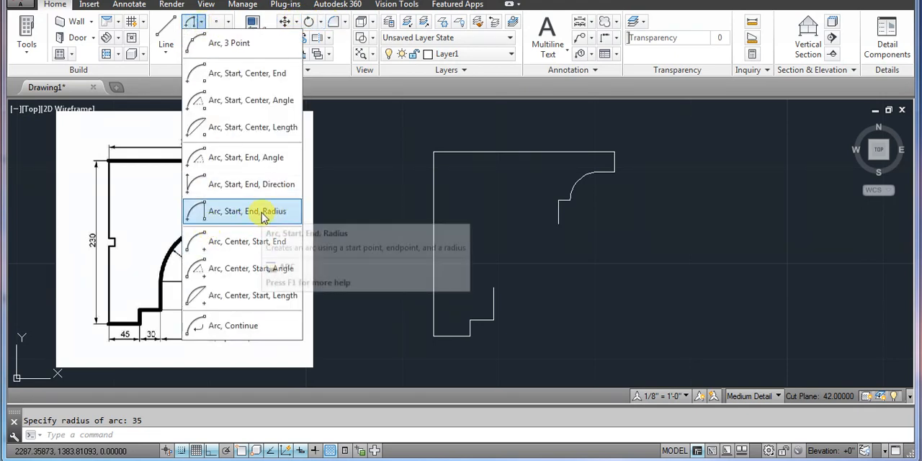
pyautogui.click(263, 216)
pyautogui.click(558, 224)
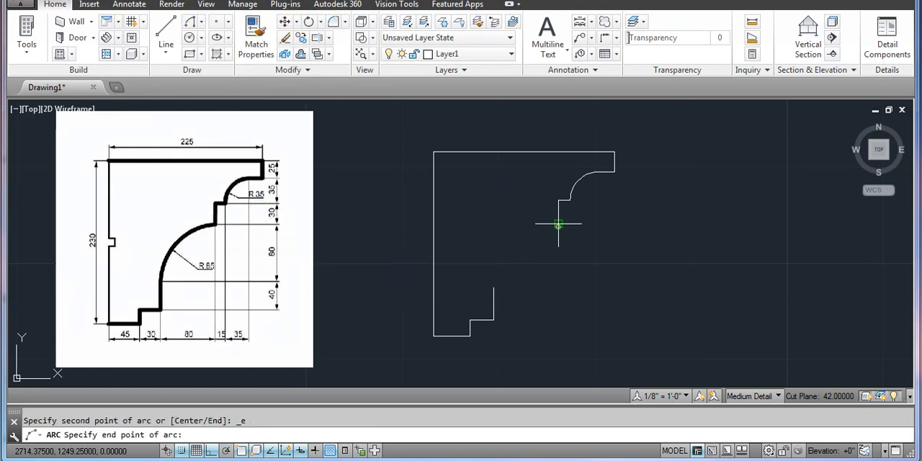
pyautogui.click(494, 288)
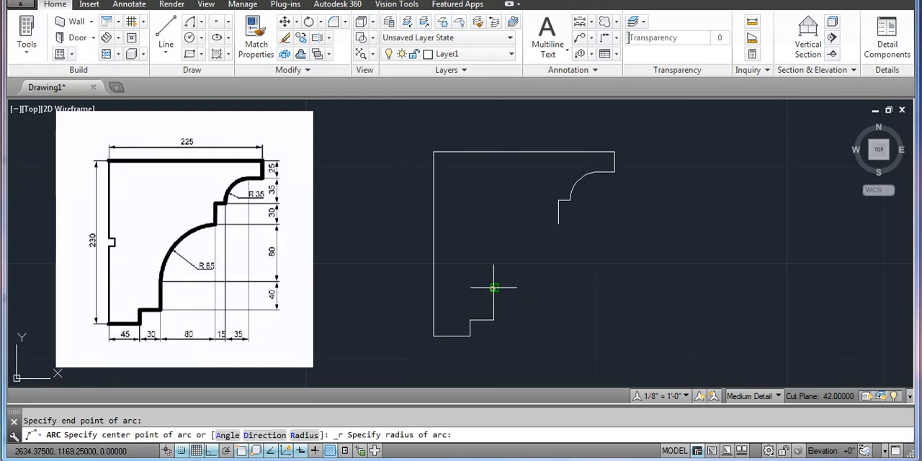
pyautogui.click(302, 436)
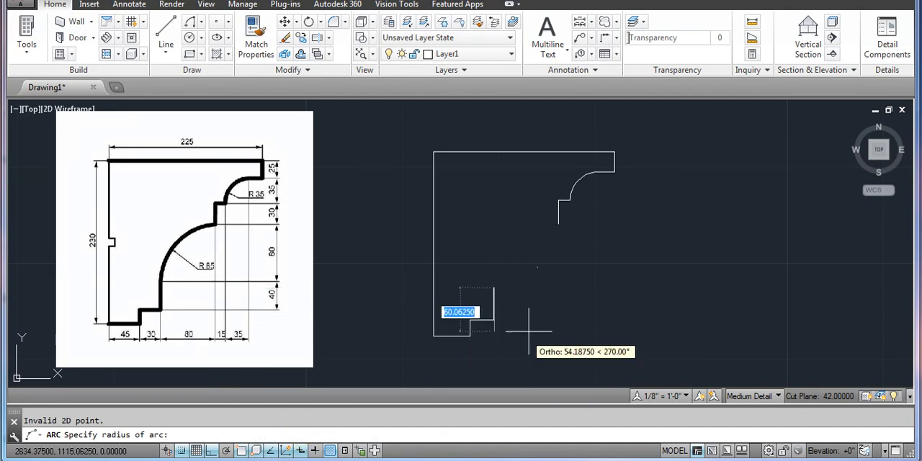
pyautogui.write('85')
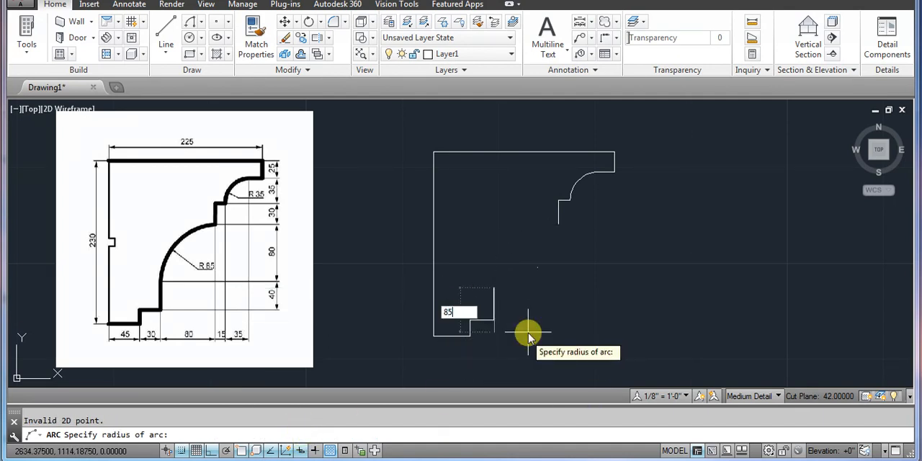
pyautogui.press('Return')
# Erase the misplaced large arc
pyautogui.click(513, 223)
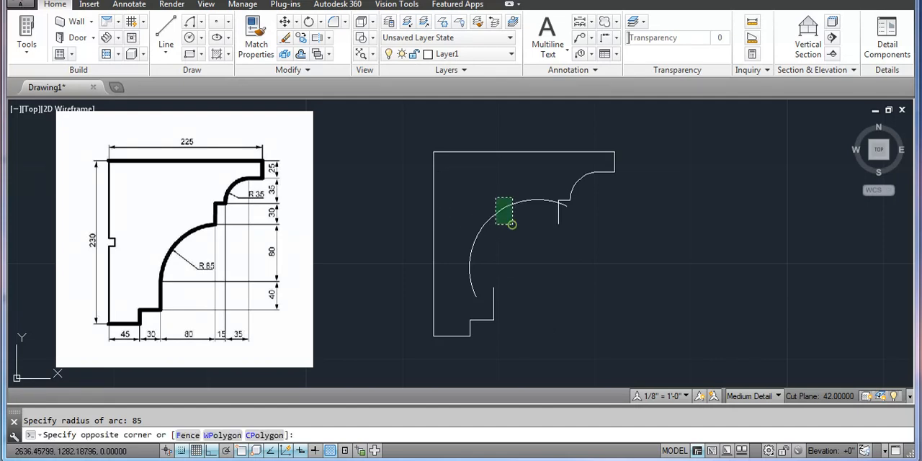
pyautogui.click(494, 196)
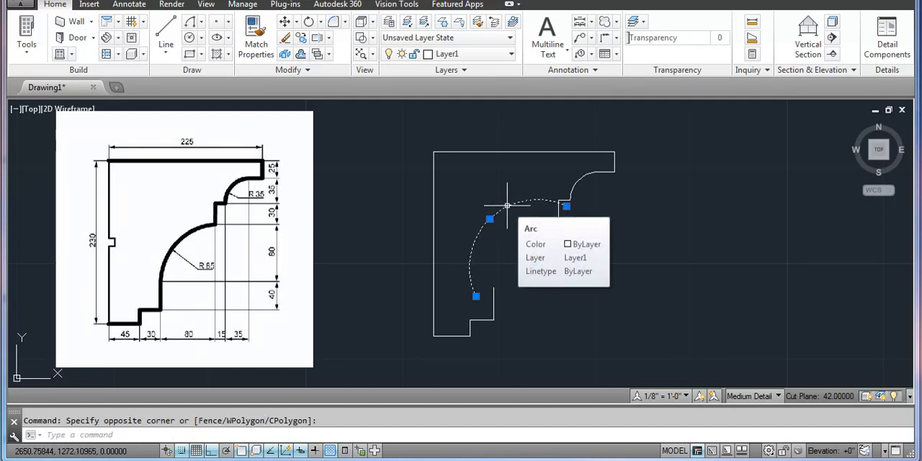
pyautogui.write('e')
pyautogui.press('Return')
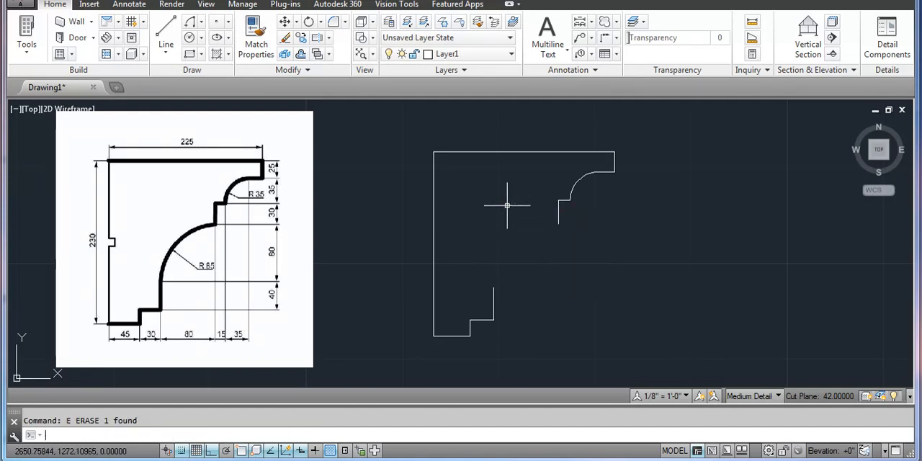
# Draw a Start, End, Radius arc of radius 85 from the upper step's lower end to the top of the lower step's vertical line
pyautogui.click(198, 24)
pyautogui.click(270, 210)
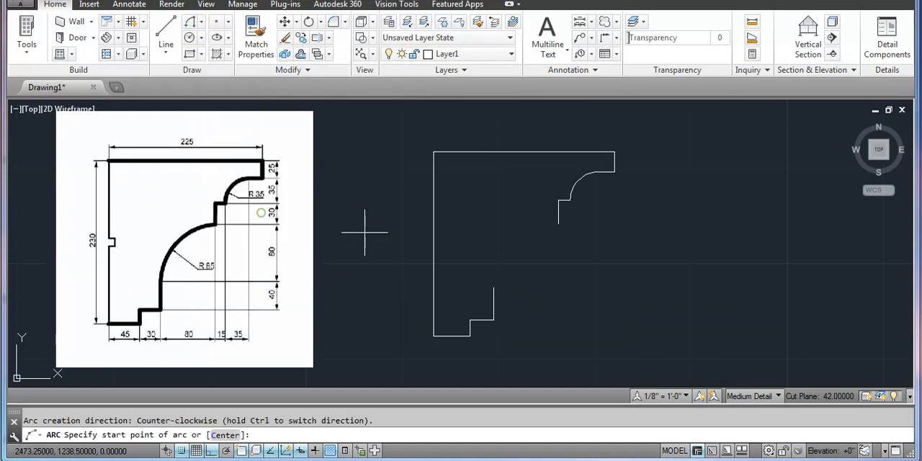
pyautogui.click(558, 224)
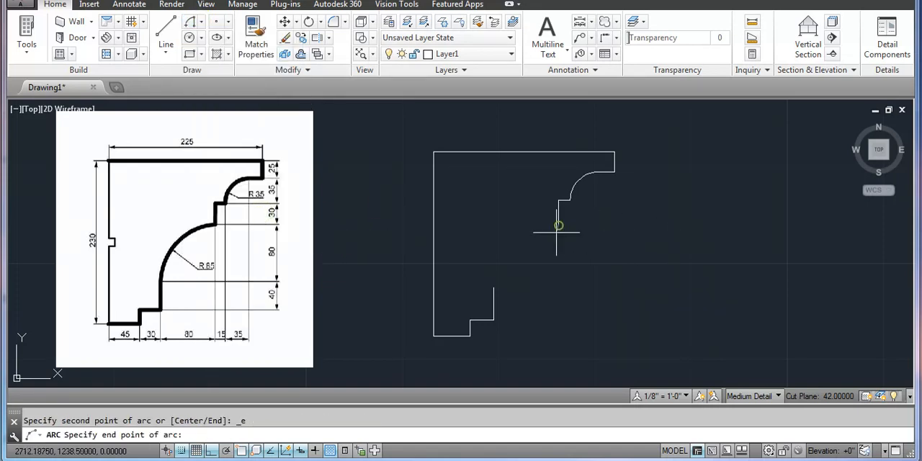
pyautogui.click(493, 288)
pyautogui.click(306, 434)
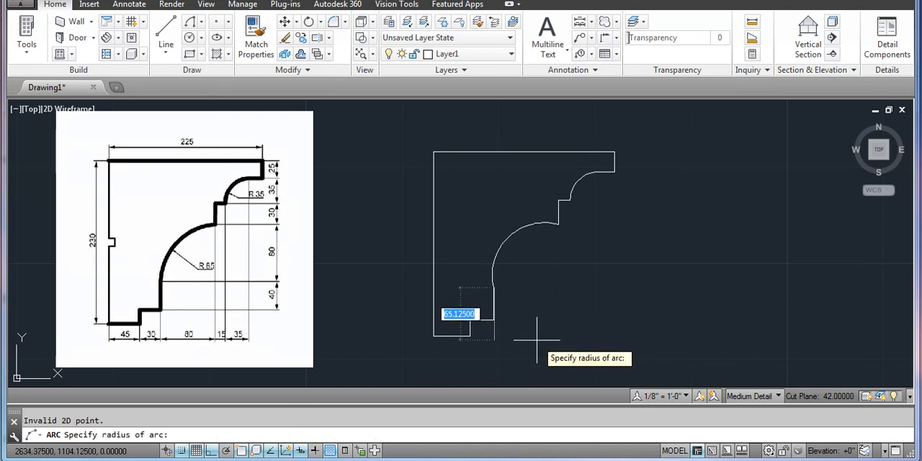
pyautogui.write('85')
pyautogui.press('Return')
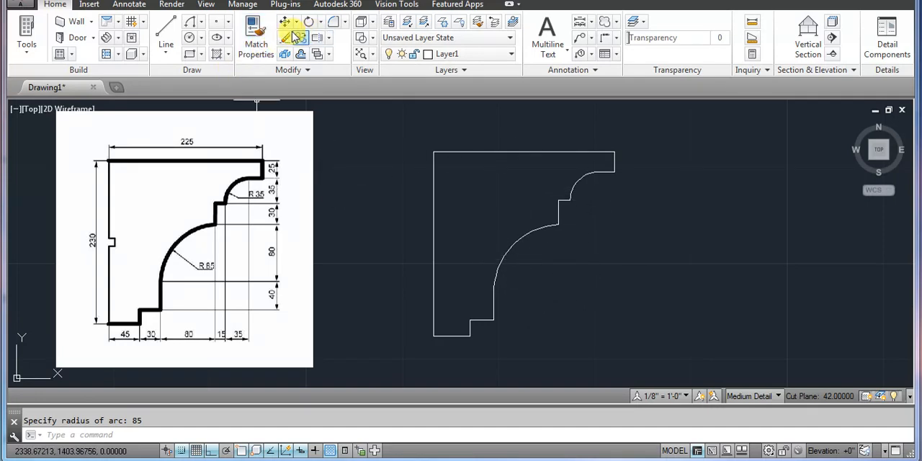
# Add a radius dimension to the small upper arc, placing its text inside the profile near the top edge
pyautogui.click(122, 6)
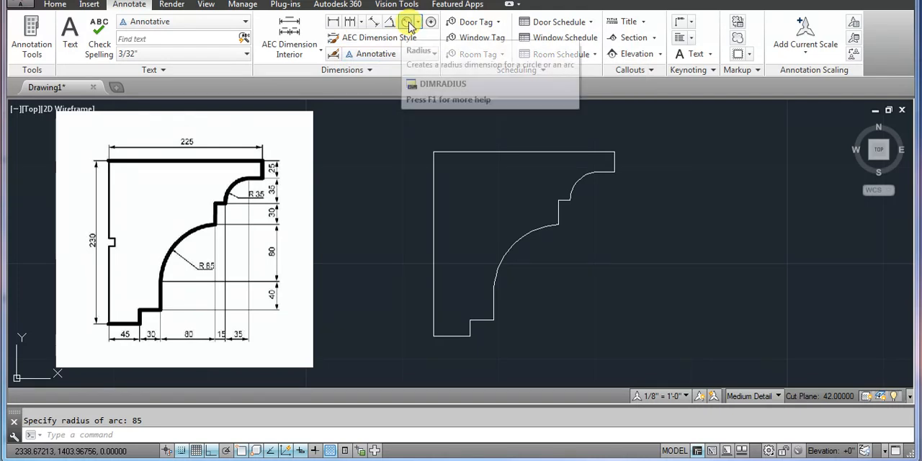
pyautogui.click(407, 24)
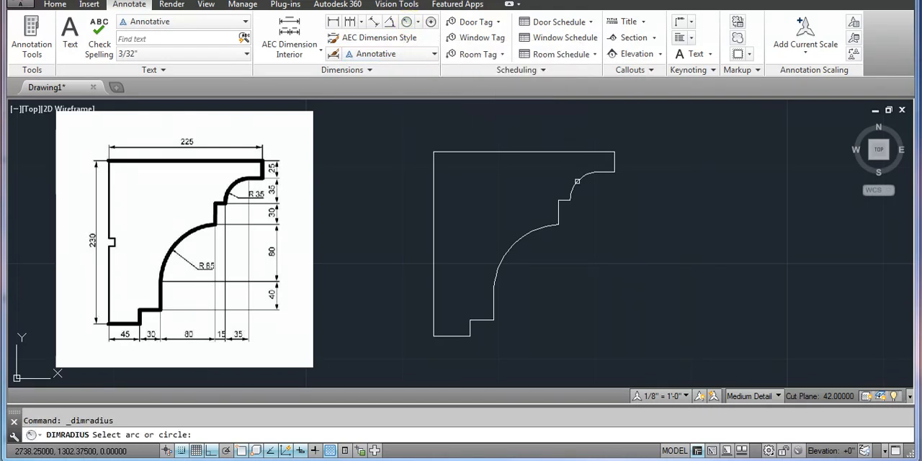
pyautogui.click(577, 180)
pyautogui.scroll(2, 523, 149)
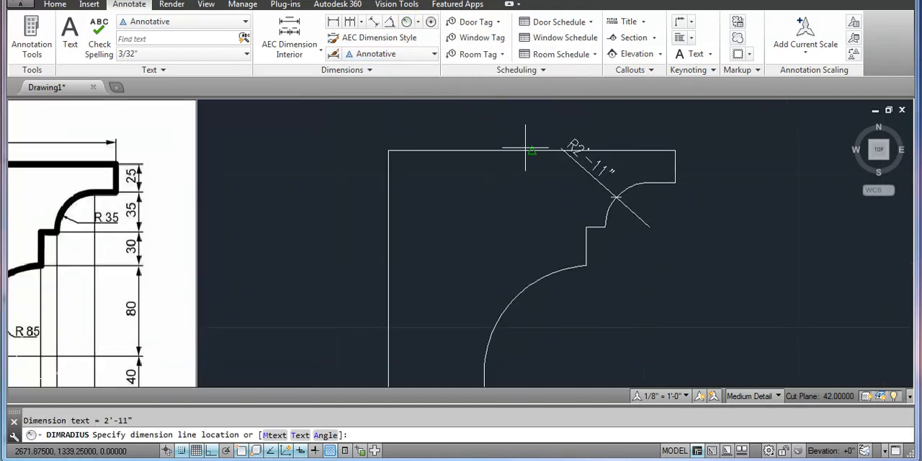
pyautogui.scroll(1, 536, 169)
pyautogui.scroll(-3, 540, 180)
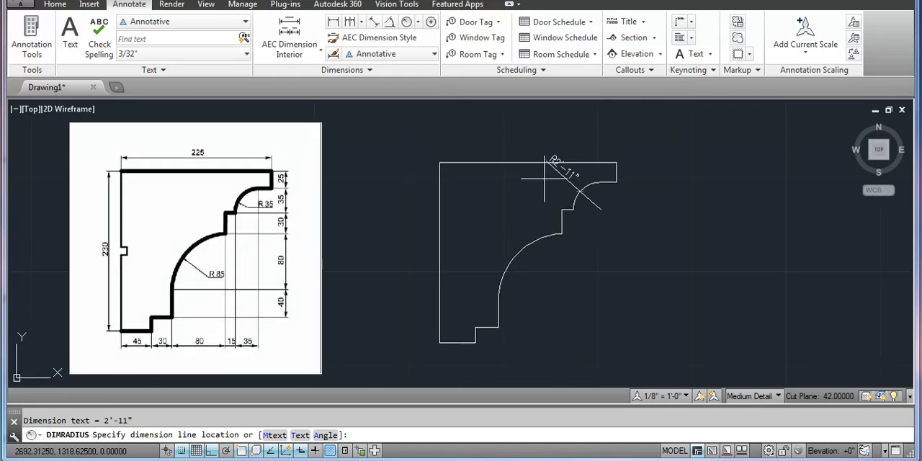
pyautogui.scroll(2, 544, 179)
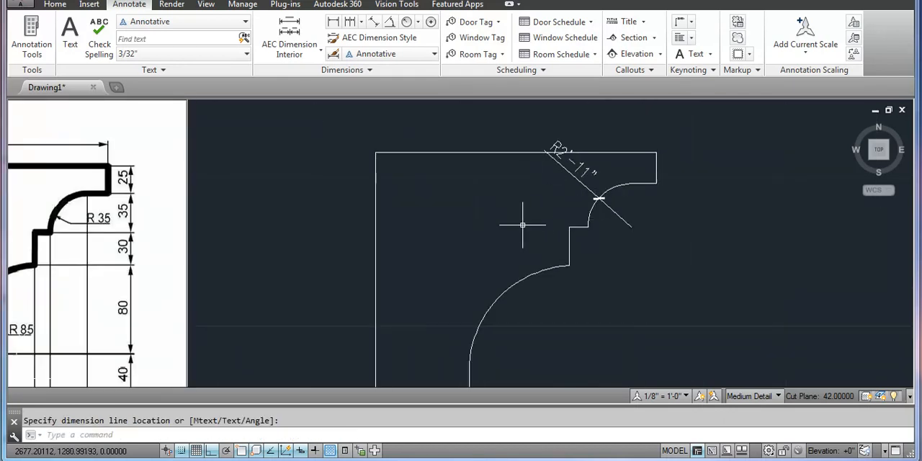
# Modify the Annotative dimension style so its primary linear units use the Decimal format
pyautogui.write('D')
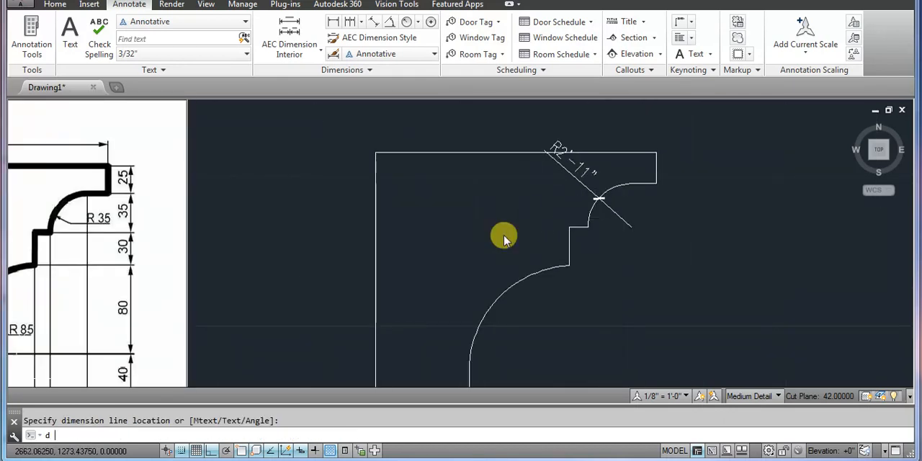
pyautogui.press('Return')
pyautogui.click(596, 196)
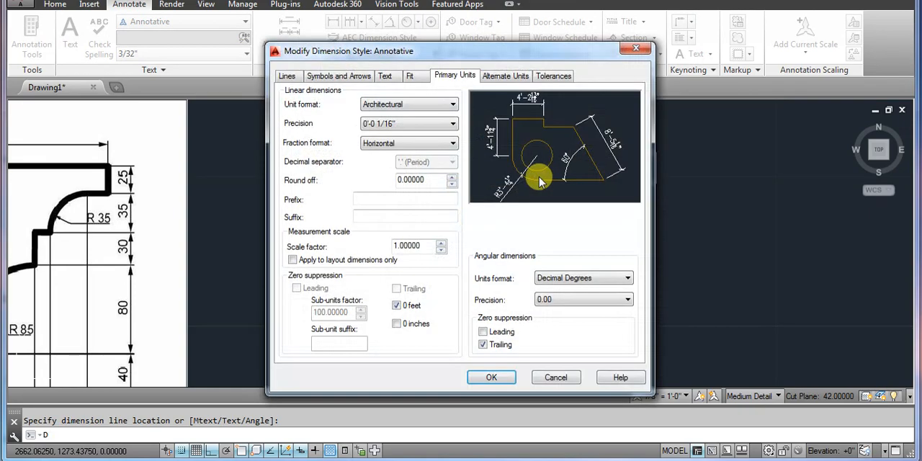
pyautogui.click(395, 105)
pyautogui.click(390, 125)
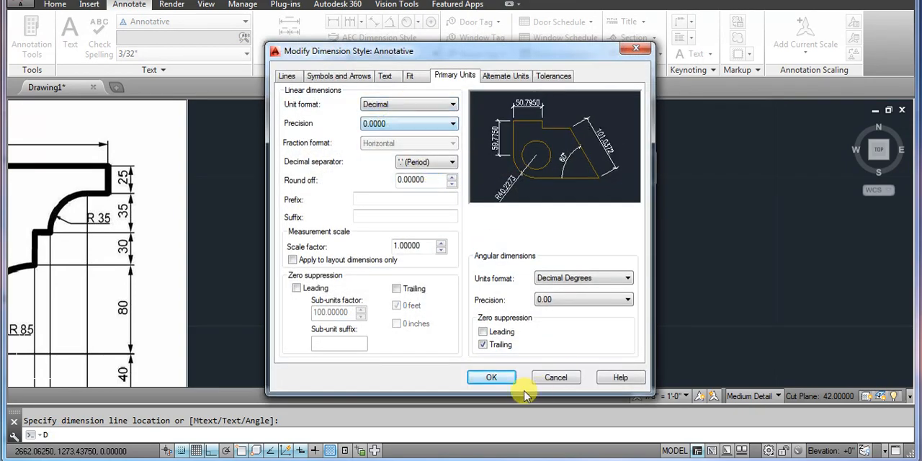
pyautogui.click(500, 378)
pyautogui.click(544, 327)
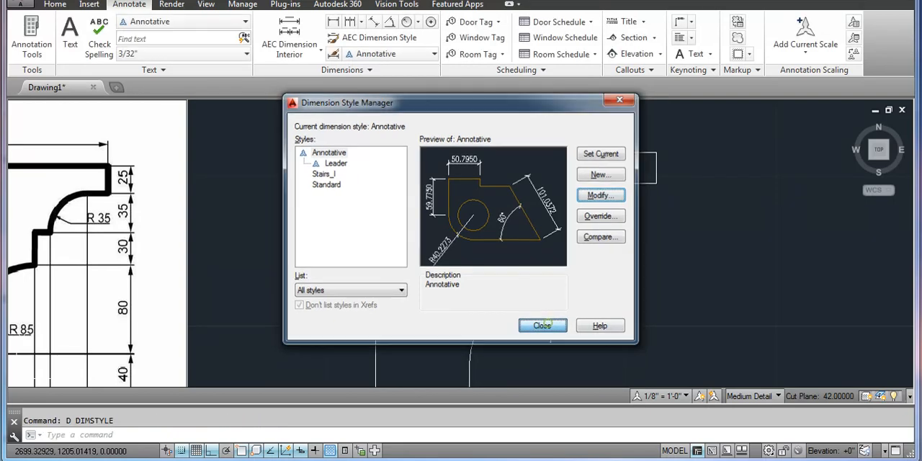
pyautogui.click(562, 155)
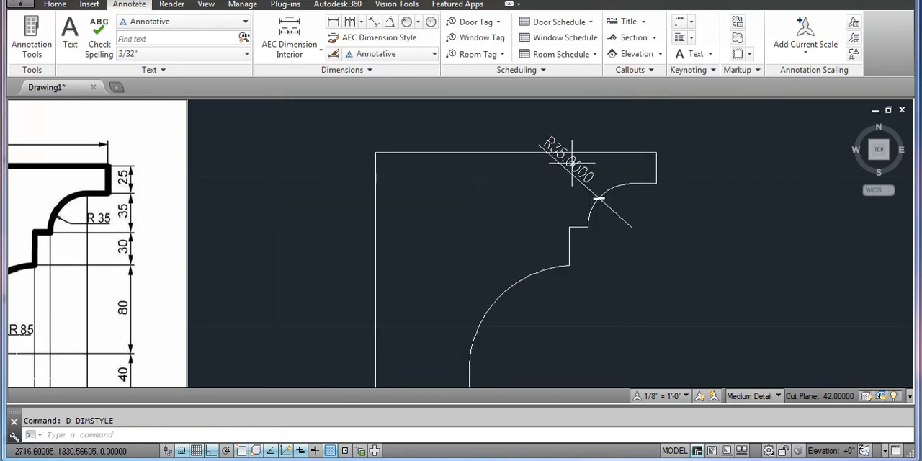
# Add a radius dimension to the large lower arc, placing its text inside the profile
pyautogui.scroll(-2, 577, 168)
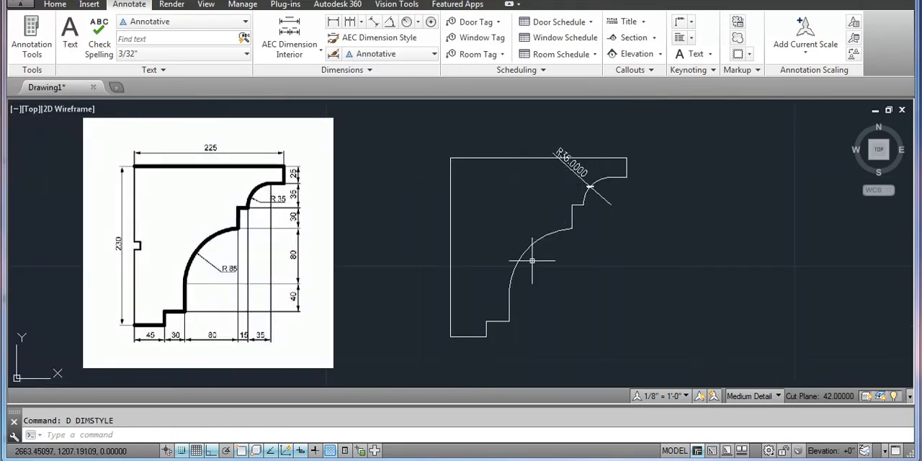
pyautogui.click(407, 23)
pyautogui.click(518, 260)
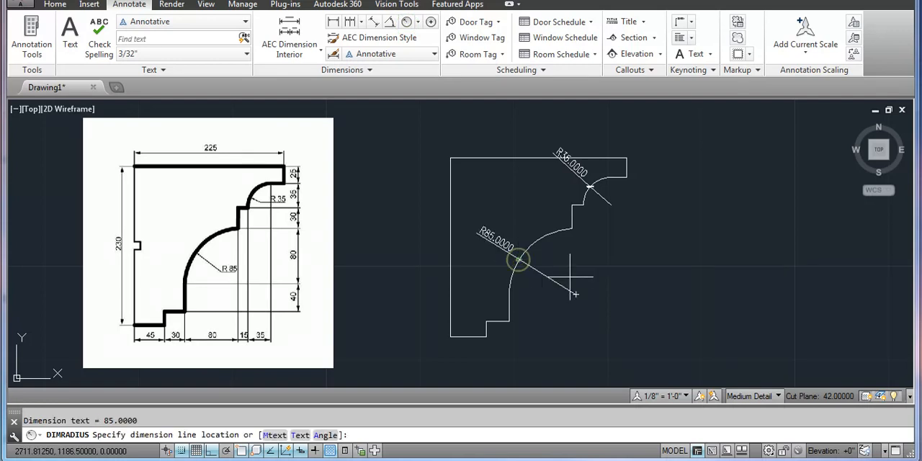
pyautogui.scroll(2, 480, 244)
pyautogui.scroll(-2, 529, 223)
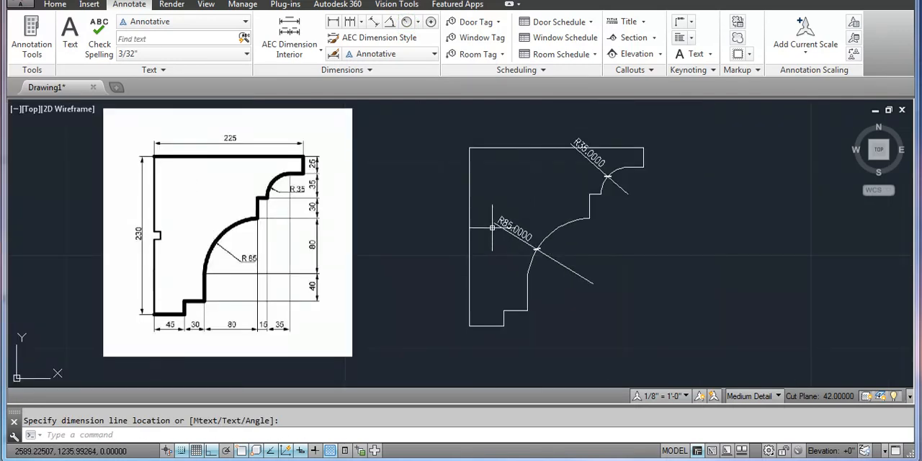
pyautogui.click(504, 228)
pyautogui.click(505, 228)
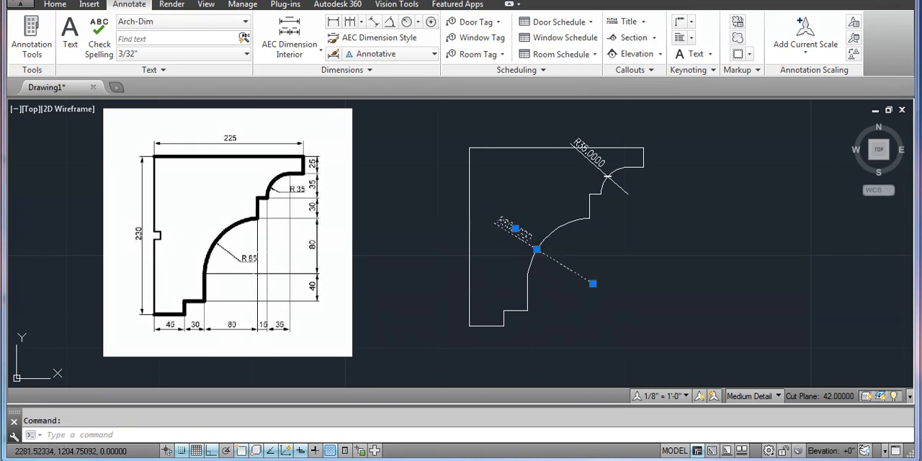
pyautogui.click(55, 5)
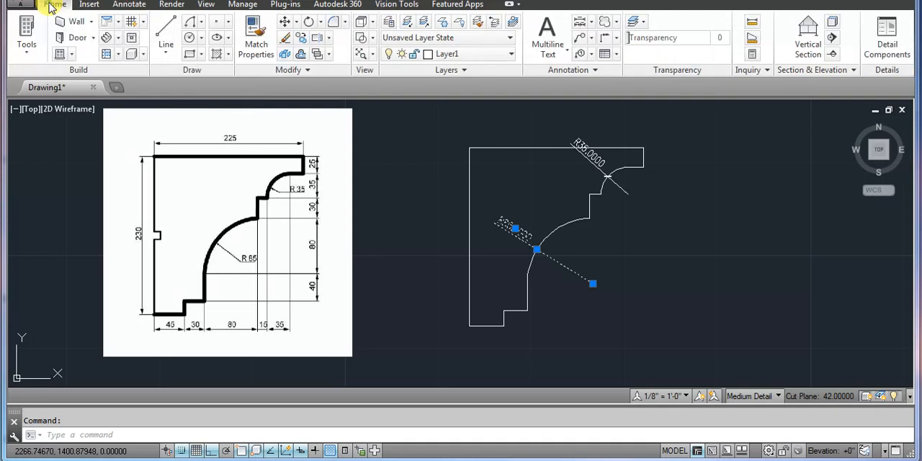
pyautogui.click(201, 23)
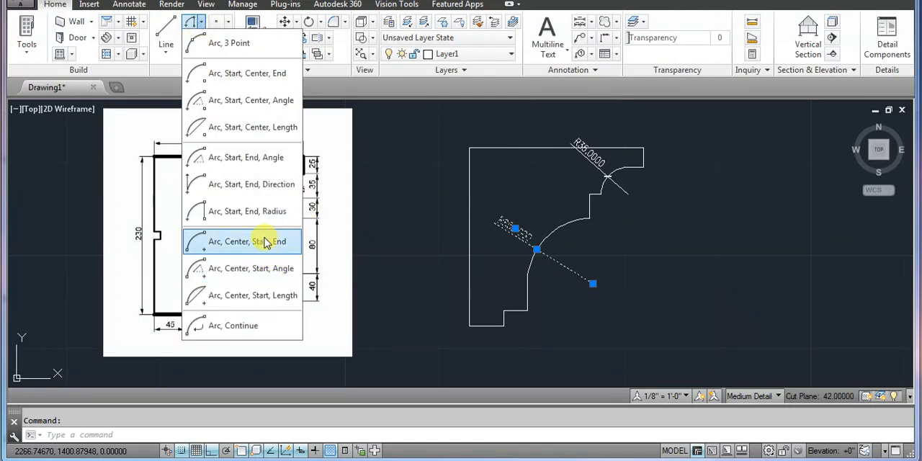
pyautogui.click(552, 319)
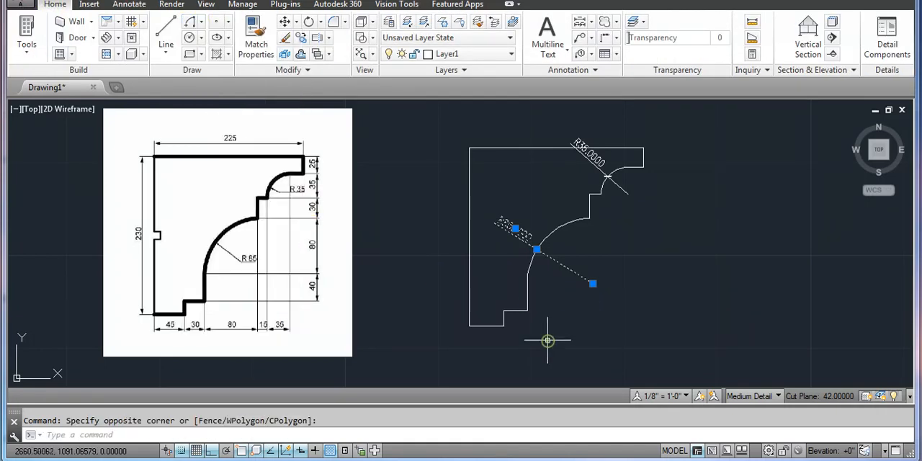
# Draw a horizontal line 10 units long from the midpoint of the profile's long vertical edge into the profile
pyautogui.scroll(4, 148, 259)
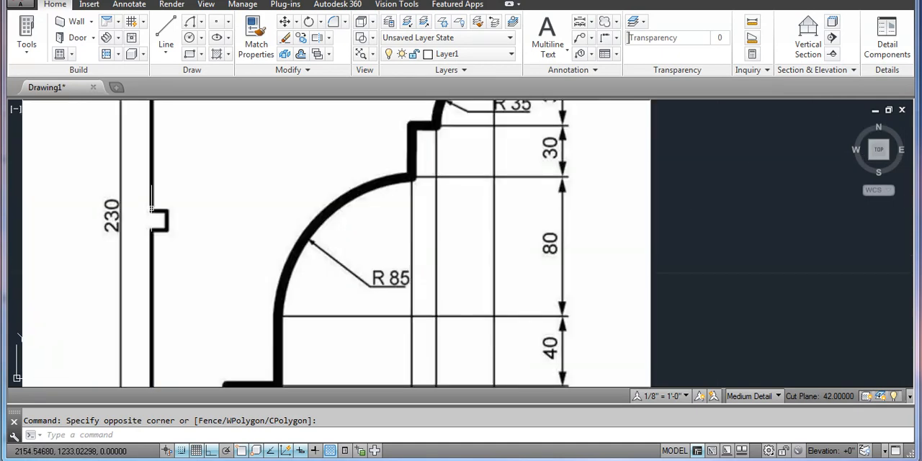
pyautogui.scroll(-2, 148, 259)
pyautogui.scroll(-2, 152, 229)
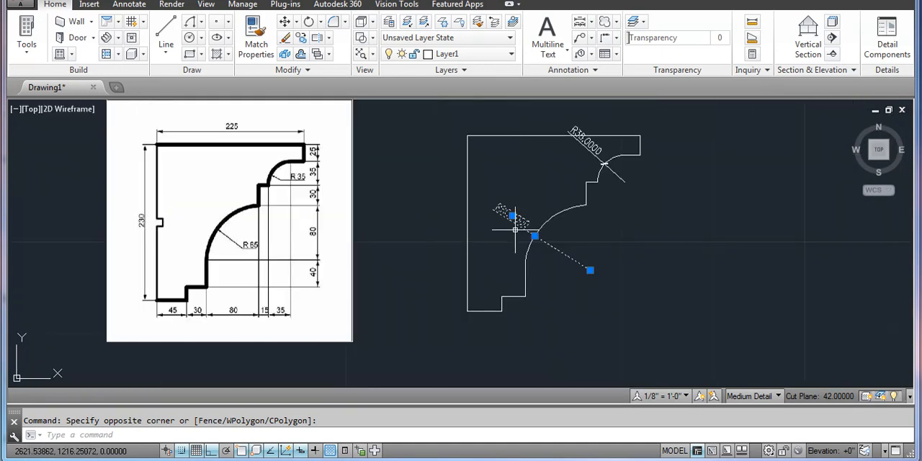
pyautogui.write('l')
pyautogui.press('Return')
pyautogui.scroll(2, 473, 218)
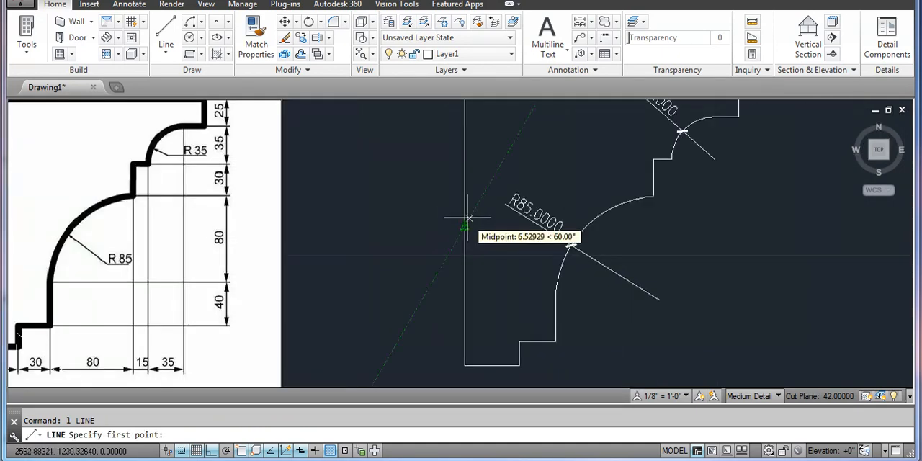
pyautogui.click(465, 226)
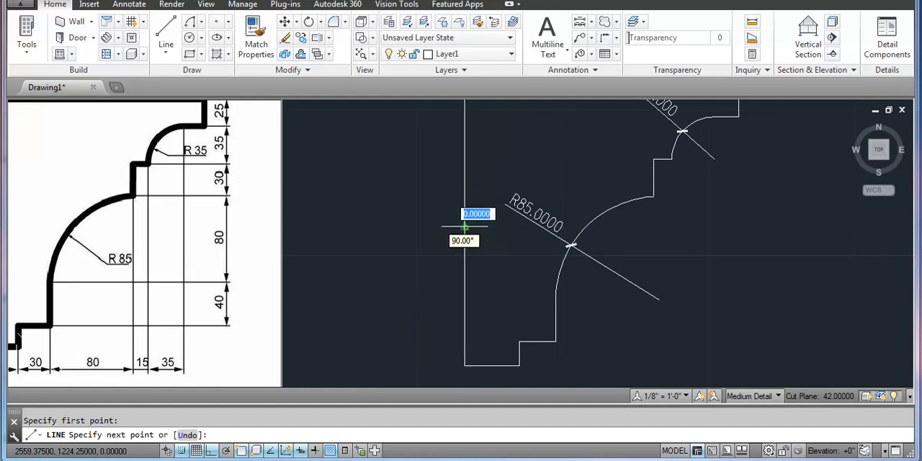
pyautogui.scroll(2, 490, 230)
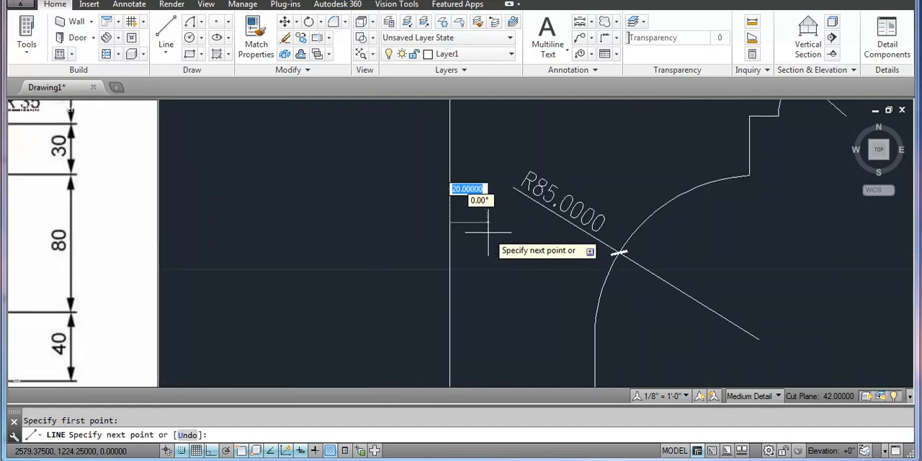
pyautogui.write('10')
pyautogui.press('Return')
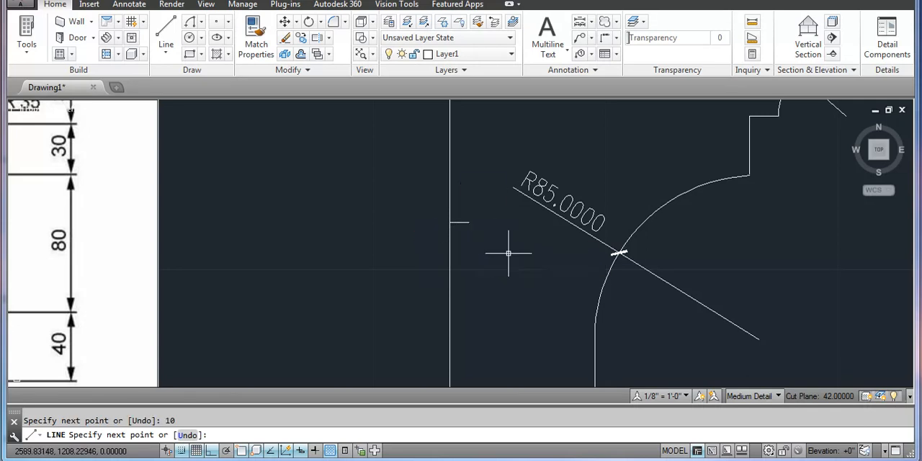
pyautogui.press('Return')
# Offset the short horizontal line by 5 units both above and below it
pyautogui.scroll(-5, 508, 252)
pyautogui.scroll(2, 493, 245)
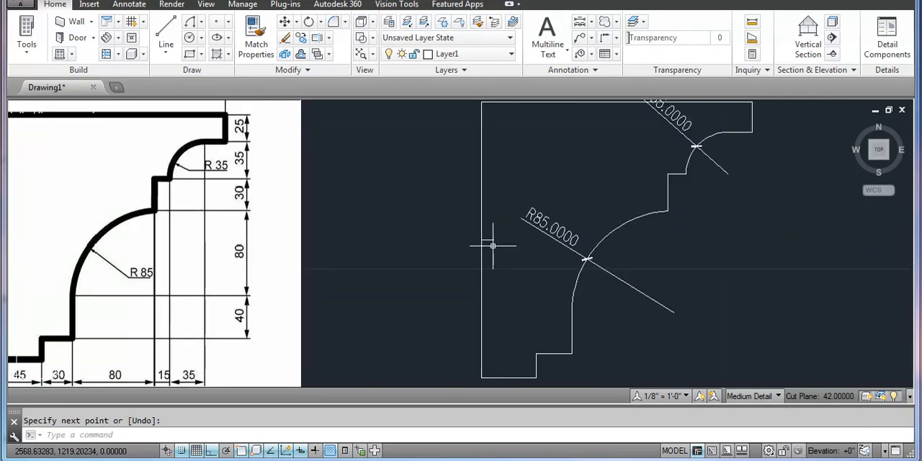
pyautogui.write('o')
pyautogui.press('Return')
pyautogui.press('Return')
pyautogui.scroll(4, 469, 240)
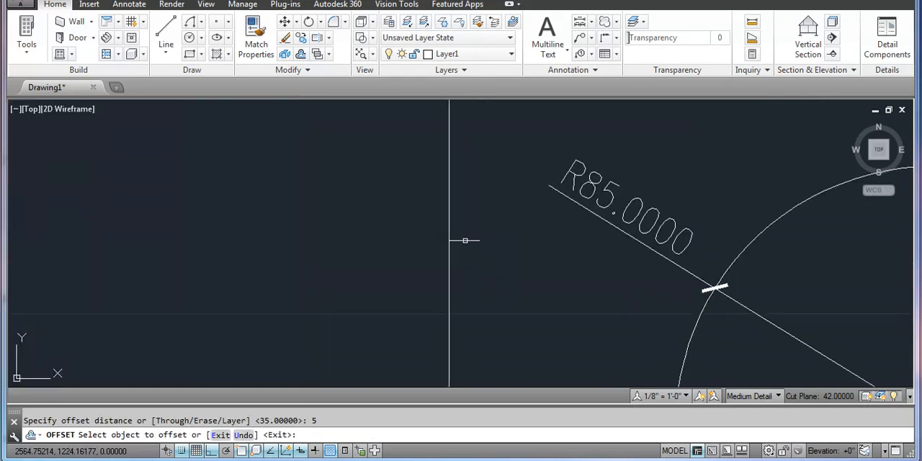
pyautogui.click(466, 238)
pyautogui.click(467, 245)
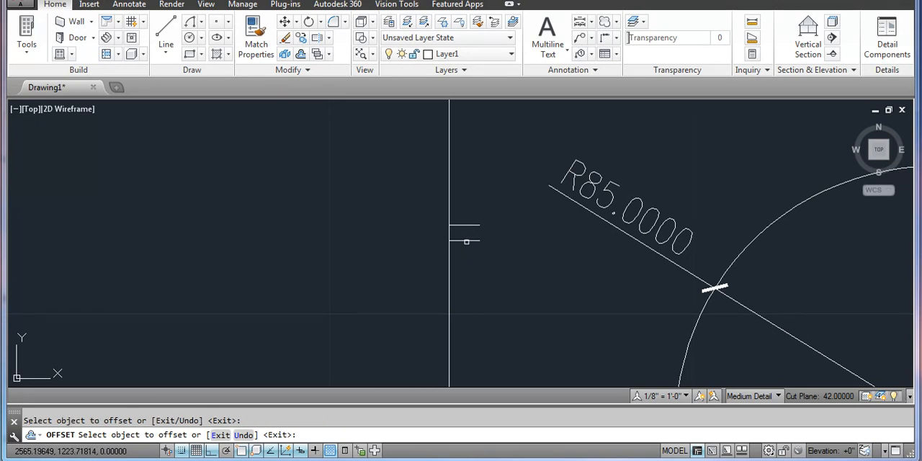
pyautogui.click(471, 240)
pyautogui.click(471, 266)
pyautogui.press('Return')
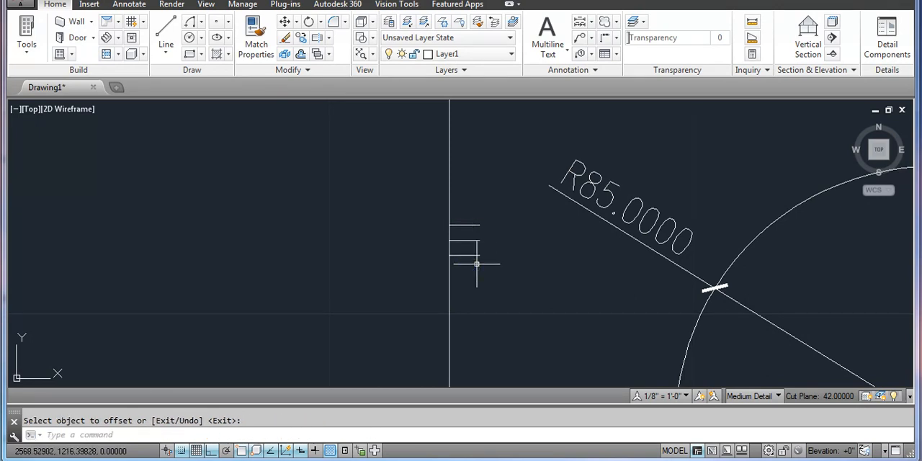
# Connect the free ends of the two offset lines with a vertical line and erase the middle line between them
pyautogui.write('l')
pyautogui.press('Return')
pyautogui.click(480, 225)
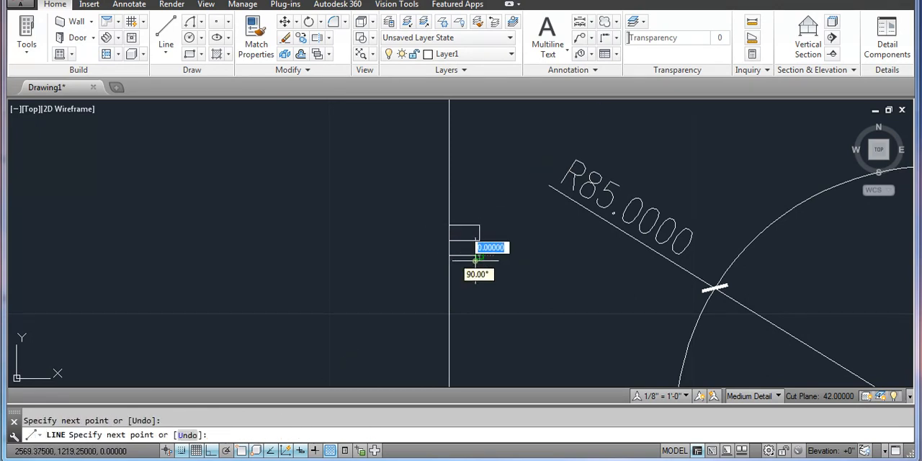
pyautogui.click(480, 256)
pyautogui.click(462, 235)
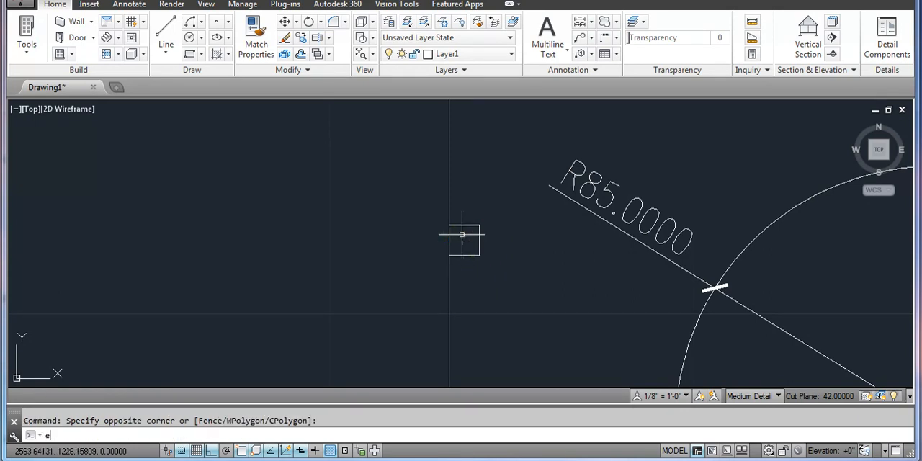
pyautogui.write('e')
pyautogui.press('Return')
# Trim the long vertical edge between the two short horizontal lines to open the notch
pyautogui.write('tr')
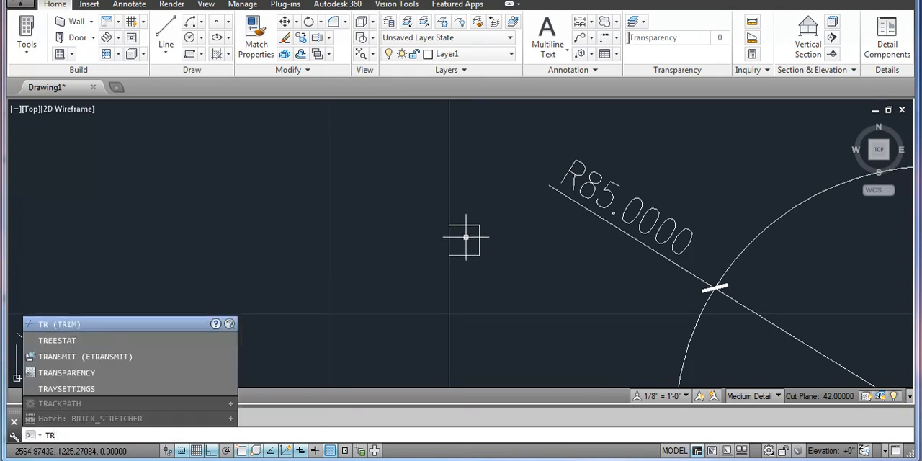
pyautogui.press('Return')
pyautogui.click(465, 238)
pyautogui.click(433, 246)
pyautogui.press('Return')
pyautogui.scroll(-6, 472, 234)
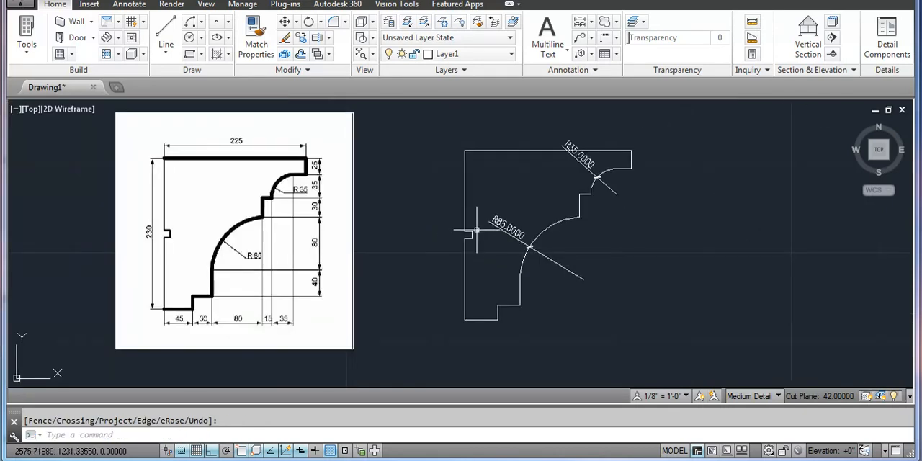
# Erase the radius dimensions of the large lower arc and the small upper arc
pyautogui.click(519, 229)
pyautogui.click(500, 237)
pyautogui.write('e')
pyautogui.press('Return')
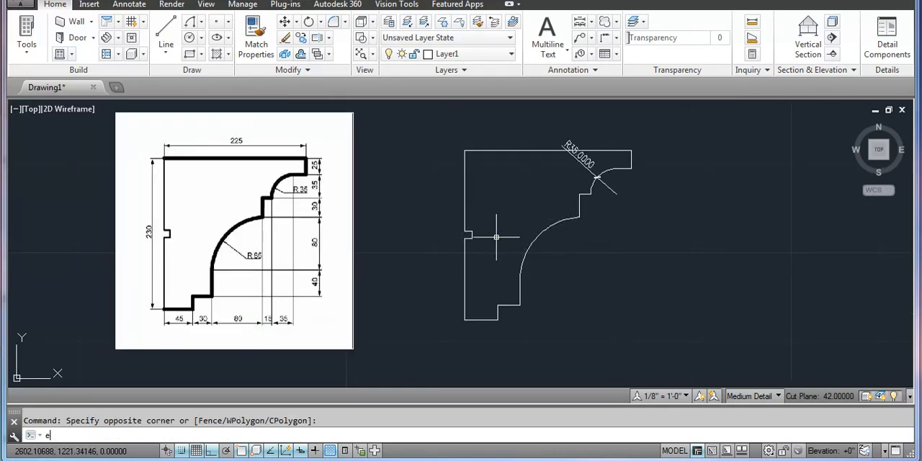
pyautogui.click(583, 152)
pyautogui.press('Delete')
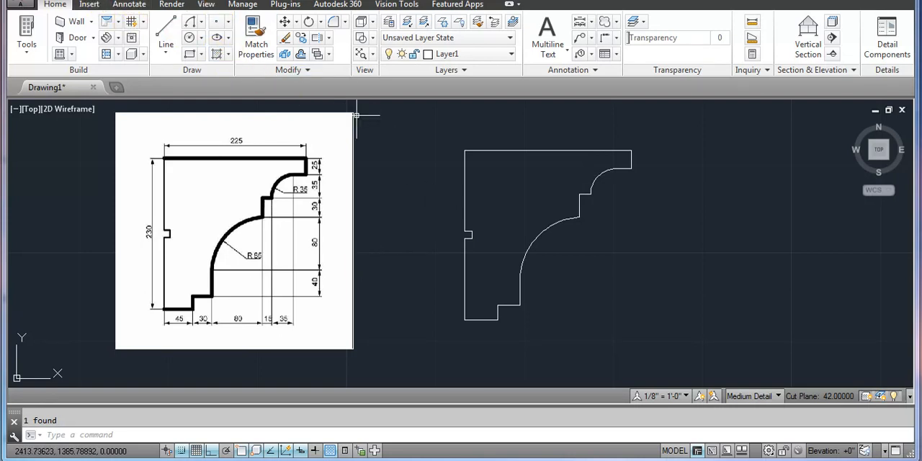
# Add a linear dimension across the full width of the profile's top edge, placing it just above the edge
pyautogui.click(131, 4)
pyautogui.click(333, 21)
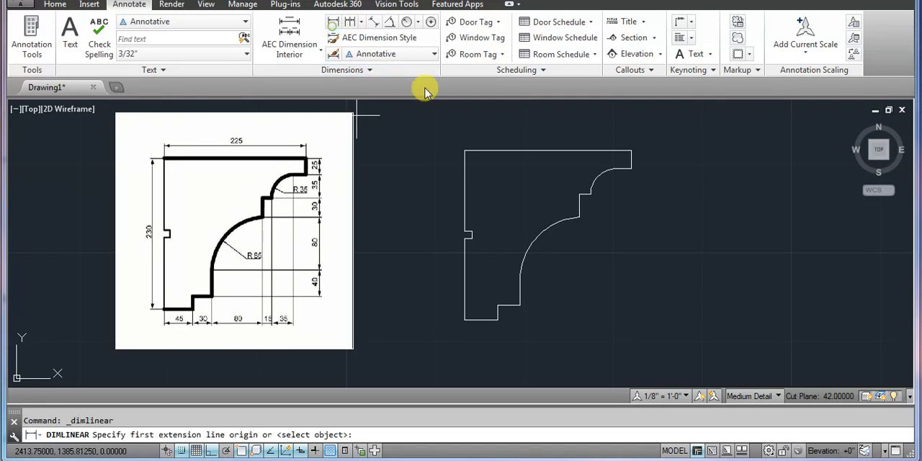
pyautogui.click(465, 150)
pyautogui.click(632, 151)
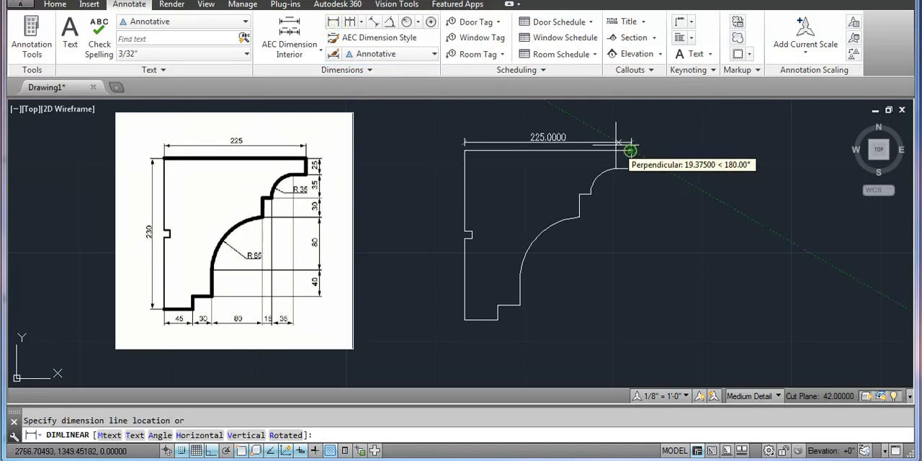
pyautogui.click(614, 139)
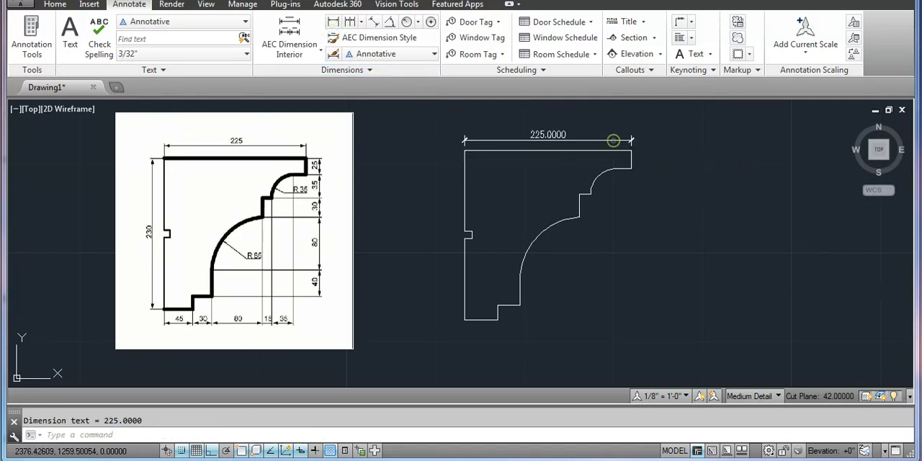
# Add a linear dimension for the profile's full height, placing it outside the notched vertical edge
pyautogui.press('Return')
pyautogui.click(465, 150)
pyautogui.click(464, 320)
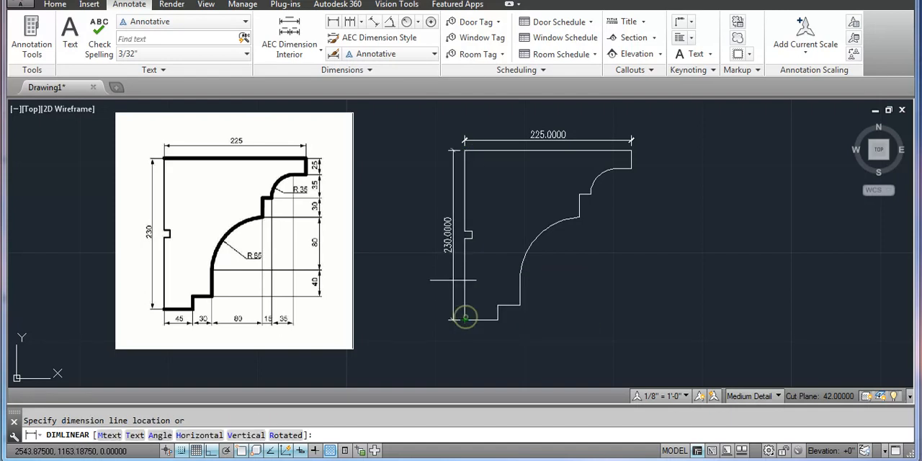
pyautogui.click(451, 280)
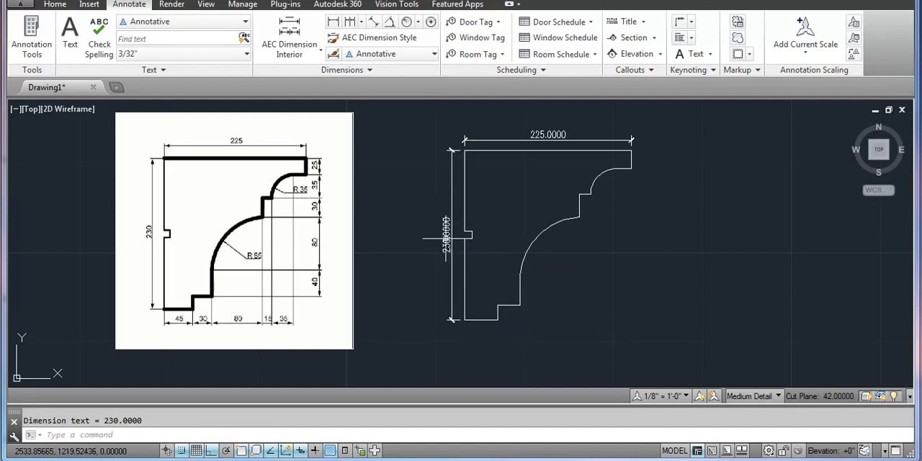
# Modify the Annotative dimension style so its linear dimensions use a precision of 0
pyautogui.press('Return')
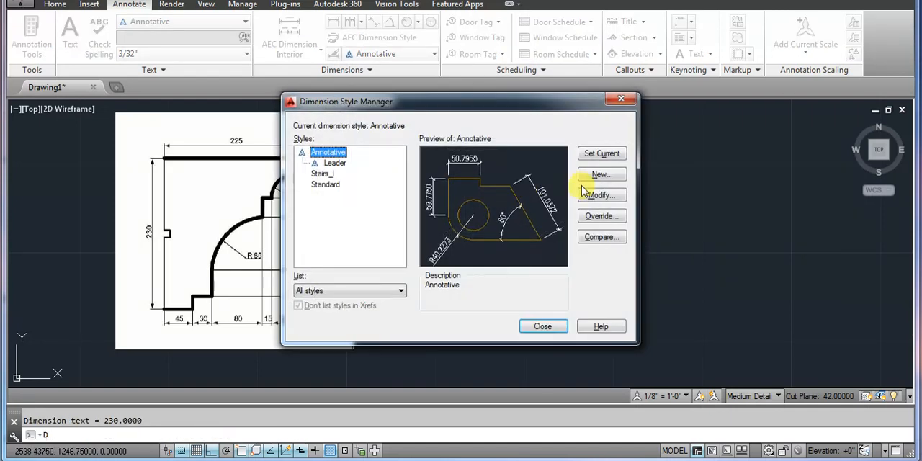
pyautogui.click(585, 196)
pyautogui.click(432, 123)
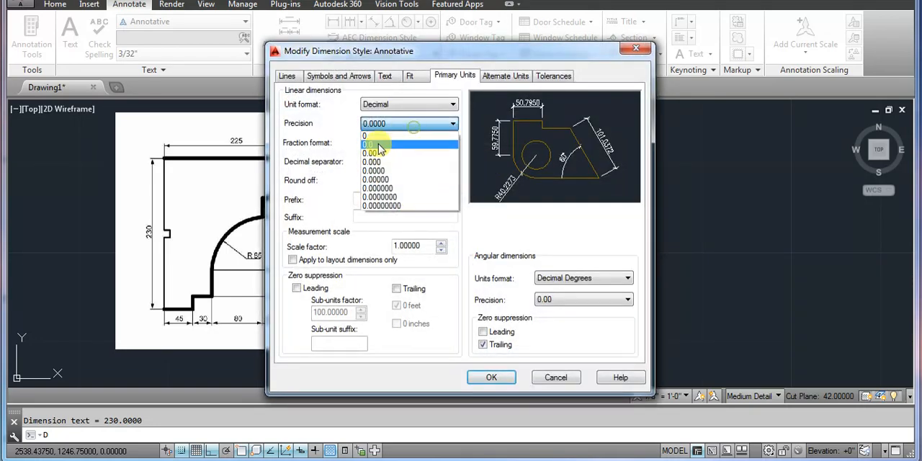
pyautogui.click(378, 137)
pyautogui.click(500, 378)
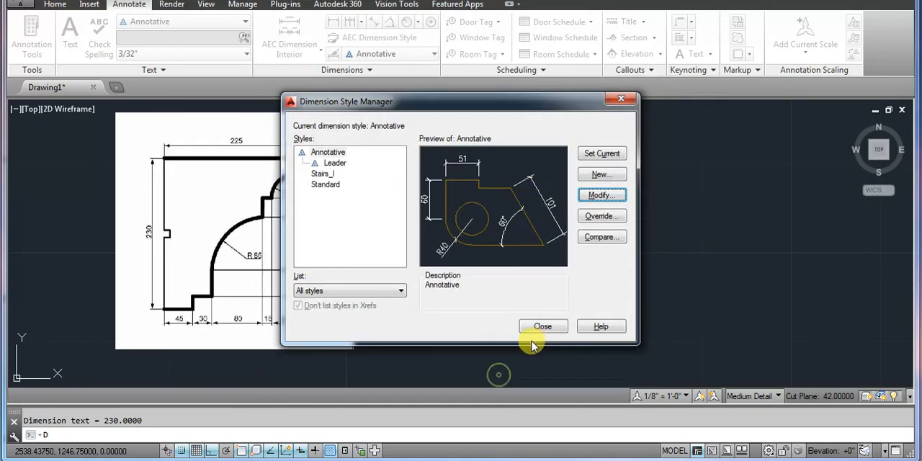
pyautogui.click(543, 328)
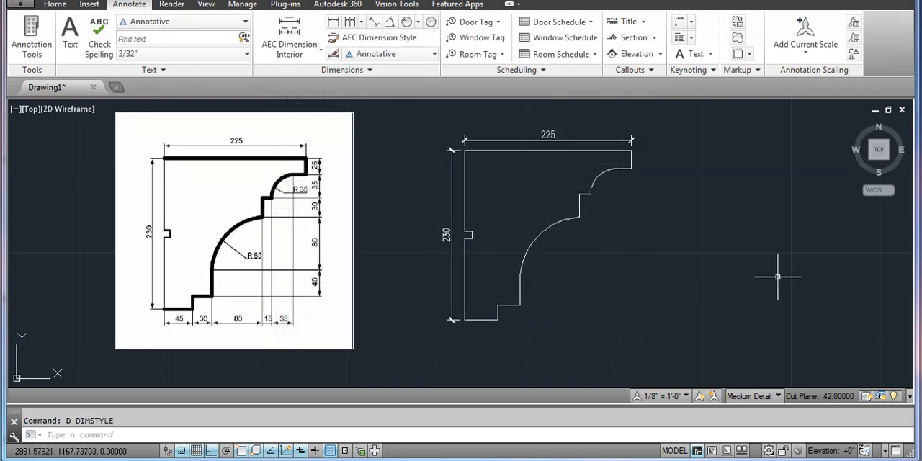
# Add radius dimensions to the small upper arc and the large lower arc, placing both texts inside the profile
pyautogui.click(409, 22)
pyautogui.click(600, 174)
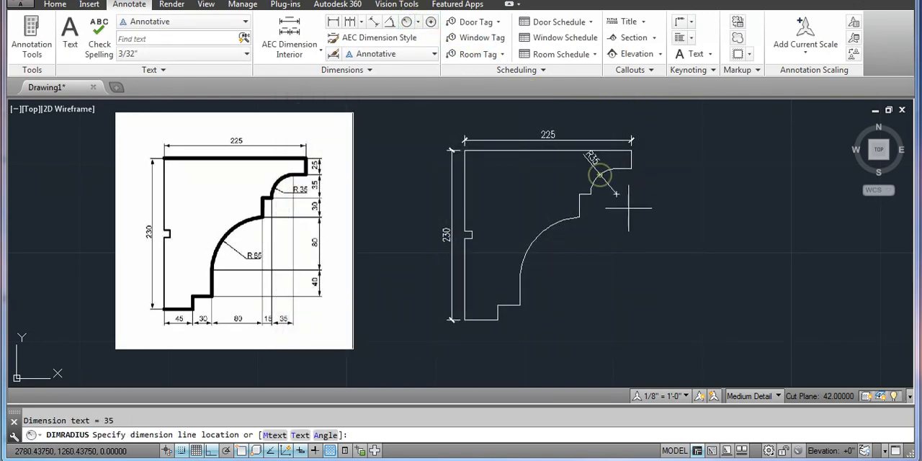
pyautogui.click(565, 170)
pyautogui.press('Return')
pyautogui.click(531, 248)
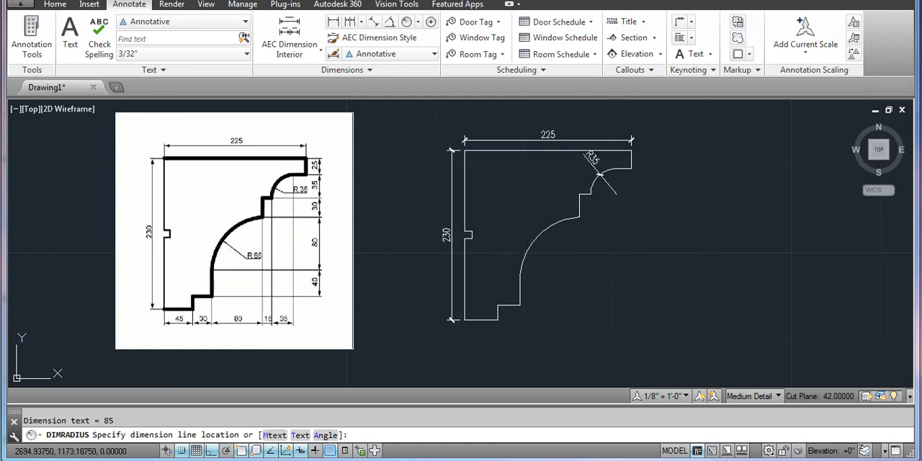
pyautogui.click(509, 231)
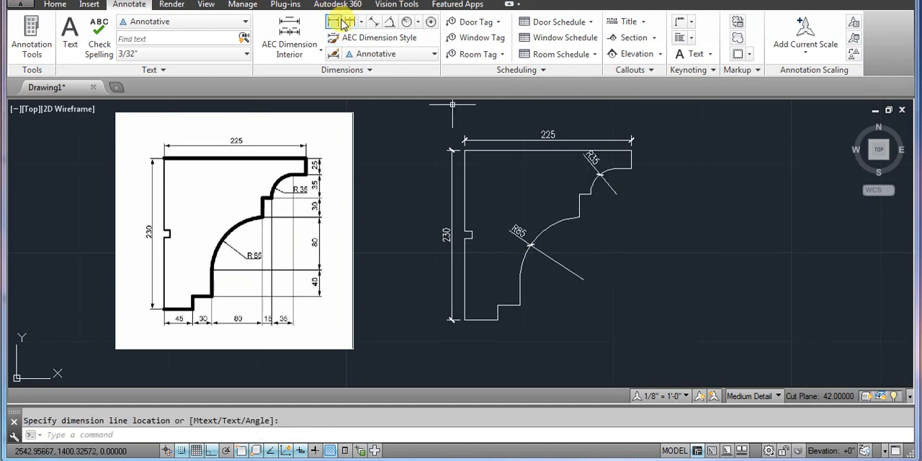
# Add a linear dimension to the profile's short bottom edge, placing the dimension line just below it
pyautogui.click(335, 27)
pyautogui.scroll(4, 478, 321)
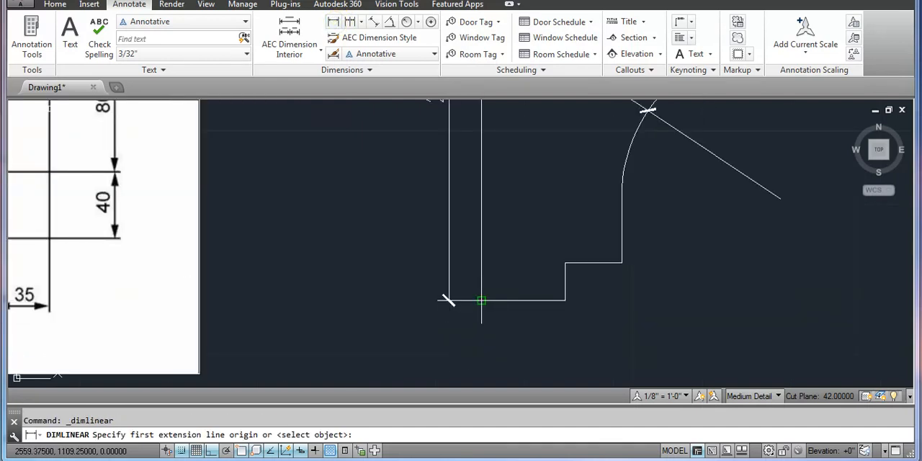
pyautogui.click(481, 301)
pyautogui.click(566, 299)
pyautogui.click(565, 337)
# Add a vertical linear dimension to the riser of the lowest step, placing it outside the profile beyond the step's horizontal edge
pyautogui.press('Return')
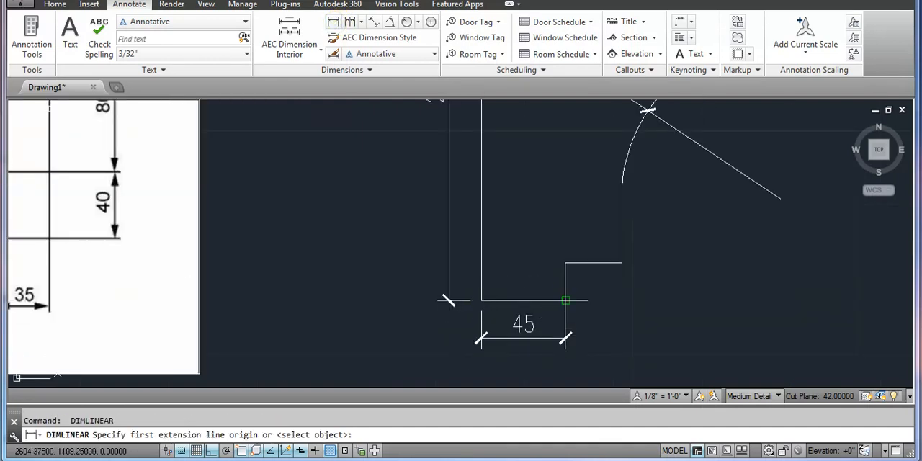
pyautogui.click(565, 299)
pyautogui.click(565, 262)
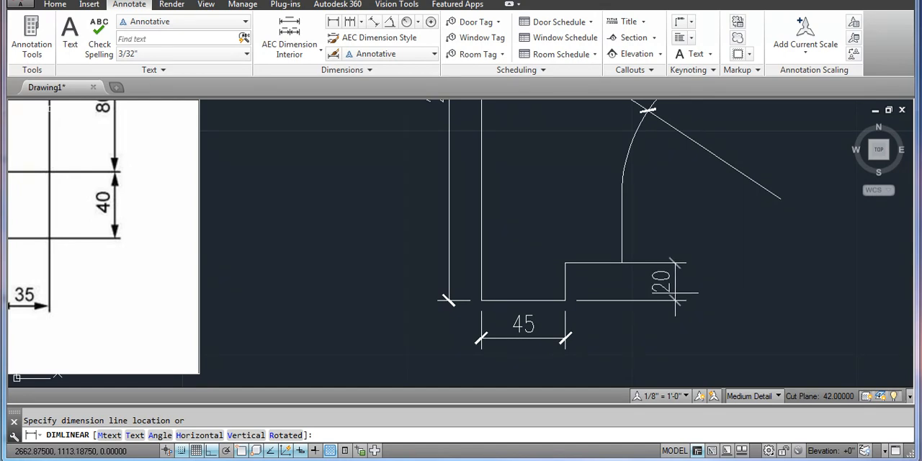
pyautogui.click(675, 293)
pyautogui.scroll(-4, 504, 285)
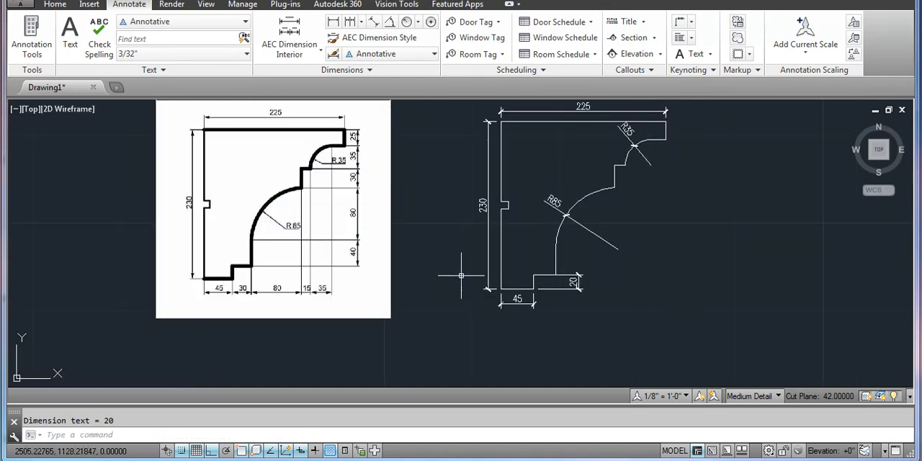
# Add a linear dimension to the short horizontal edge between the small upper arc and the profile's outer corner, placing it below the edge
pyautogui.scroll(4, 325, 148)
pyautogui.scroll(-4, 561, 216)
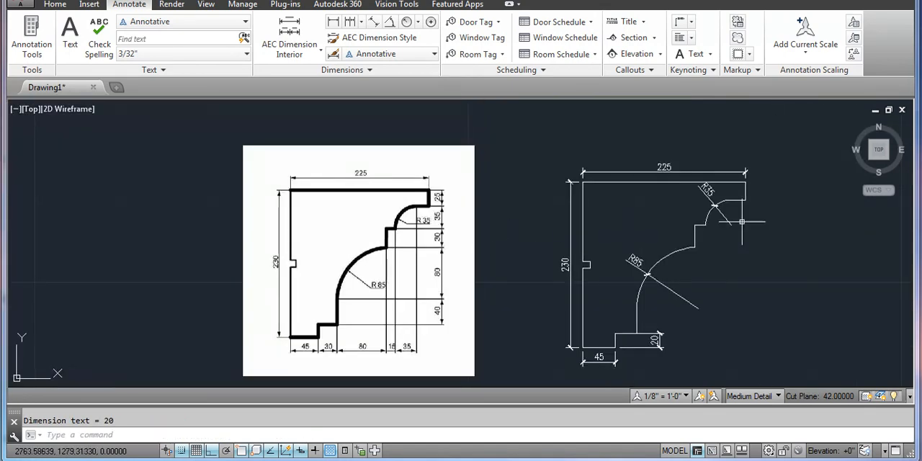
pyautogui.scroll(4, 720, 206)
pyautogui.press('Return')
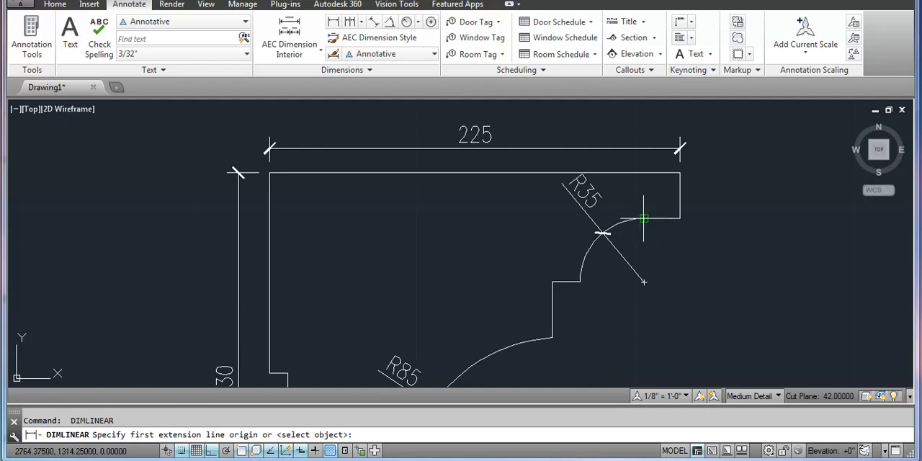
pyautogui.click(644, 217)
pyautogui.click(680, 218)
pyautogui.click(680, 247)
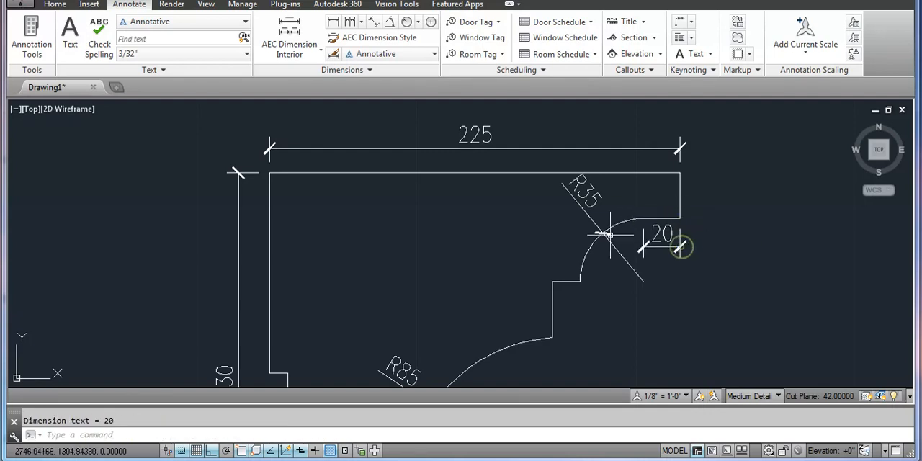
pyautogui.scroll(-4, 613, 238)
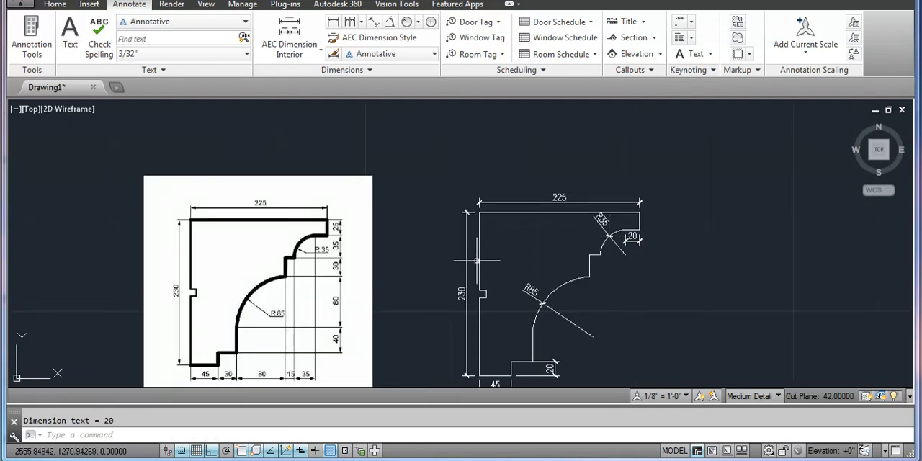
pyautogui.moveTo(548, 231); pyautogui.dragTo(549, 210, button='middle')
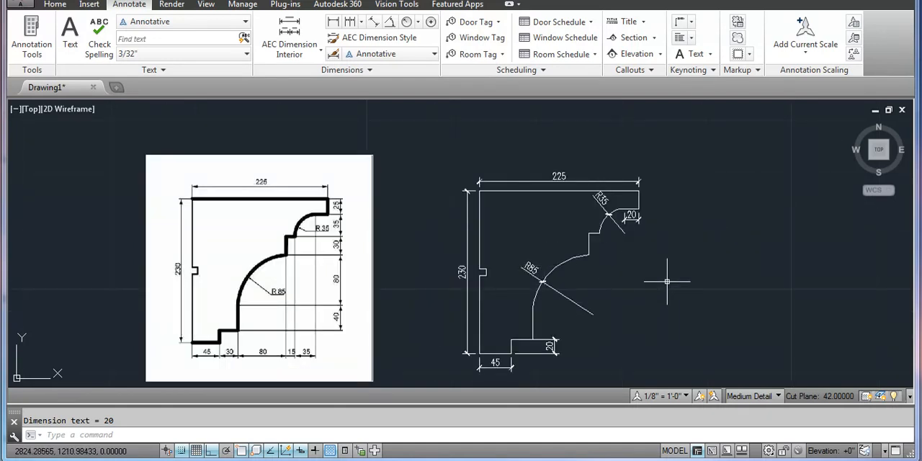